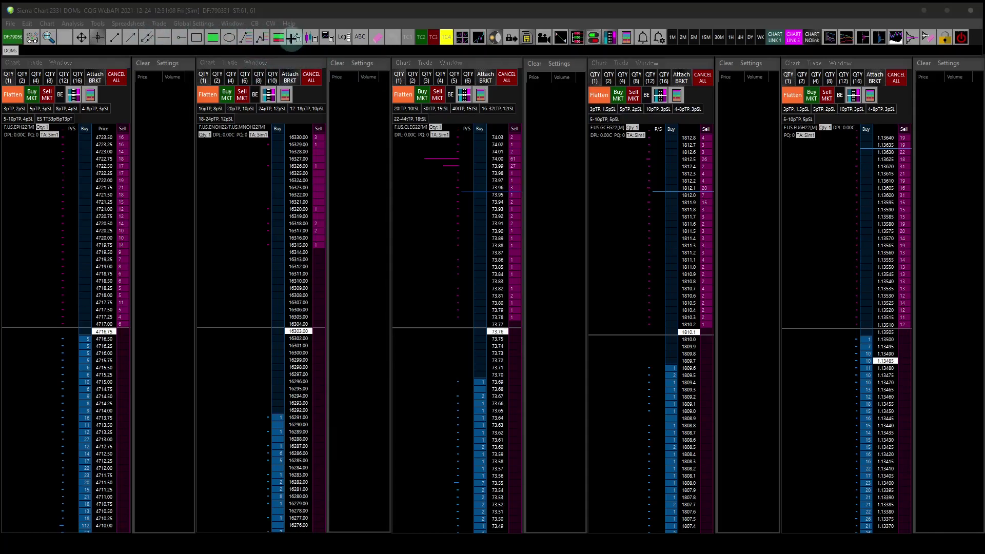
Open Customize Control Bar 4 and select the Exit Sierra Chart | Exit command in its list.
{"action": "right_click", "coordinate": [292, 38]}
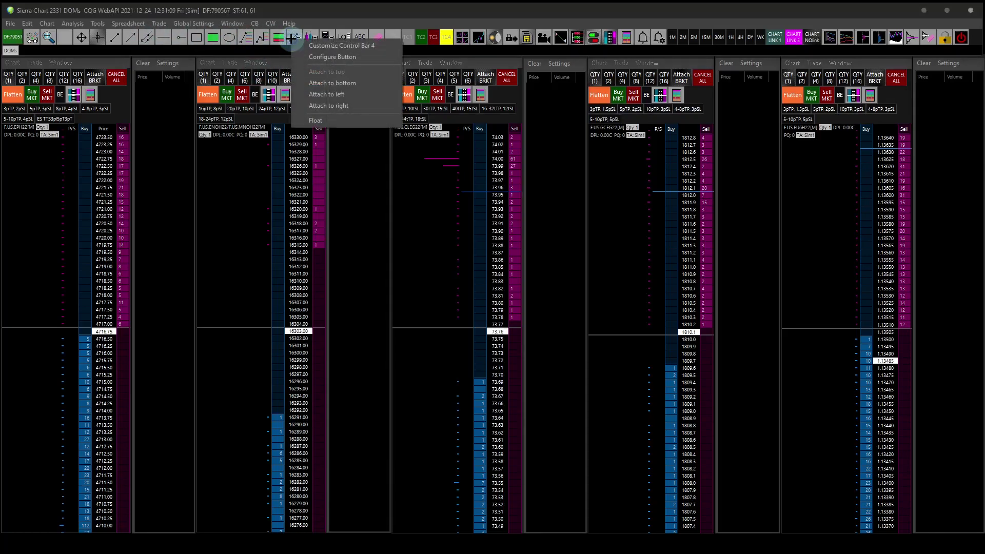
{"action": "left_click", "coordinate": [327, 46]}
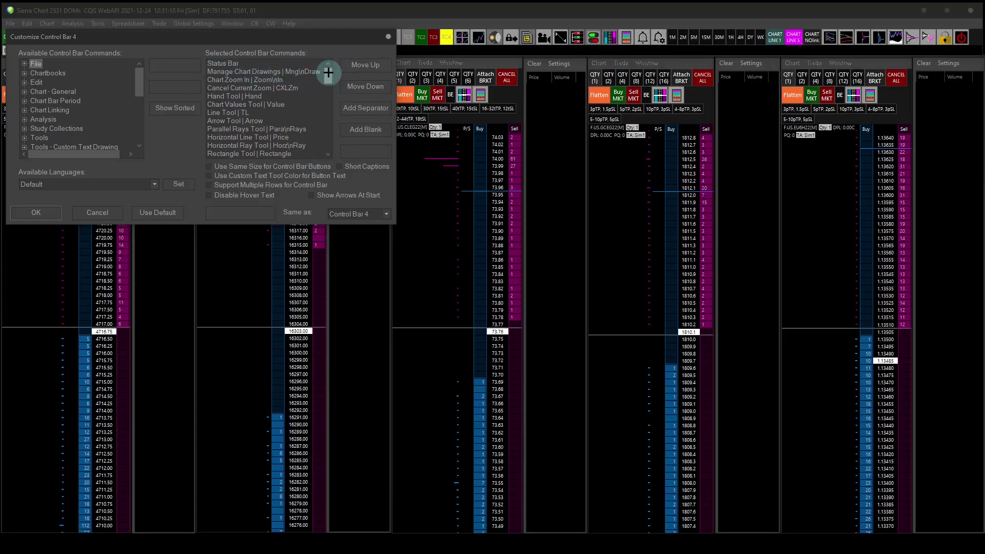
{"action": "left_click_drag", "start_coordinate": [329, 72], "coordinate": [333, 146]}
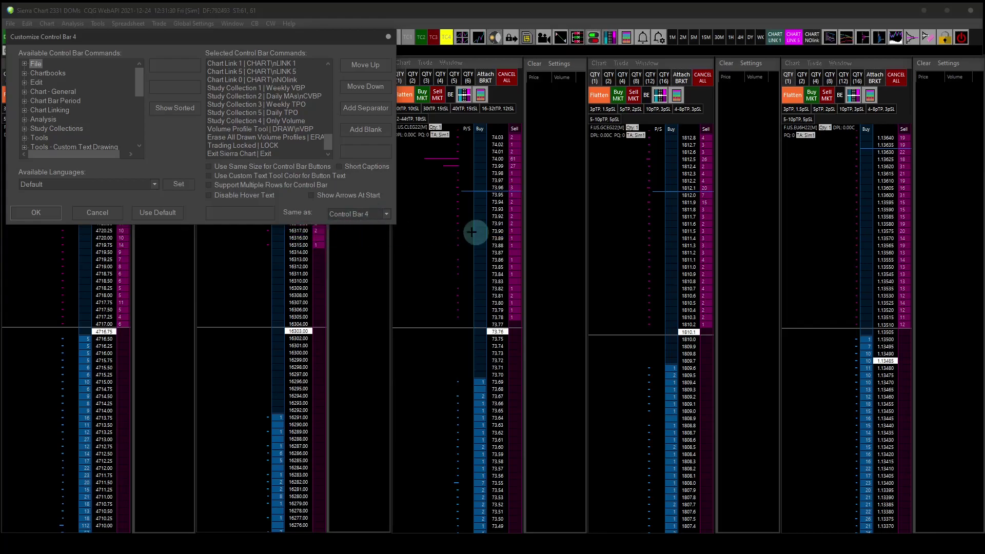
{"action": "left_click", "coordinate": [237, 154]}
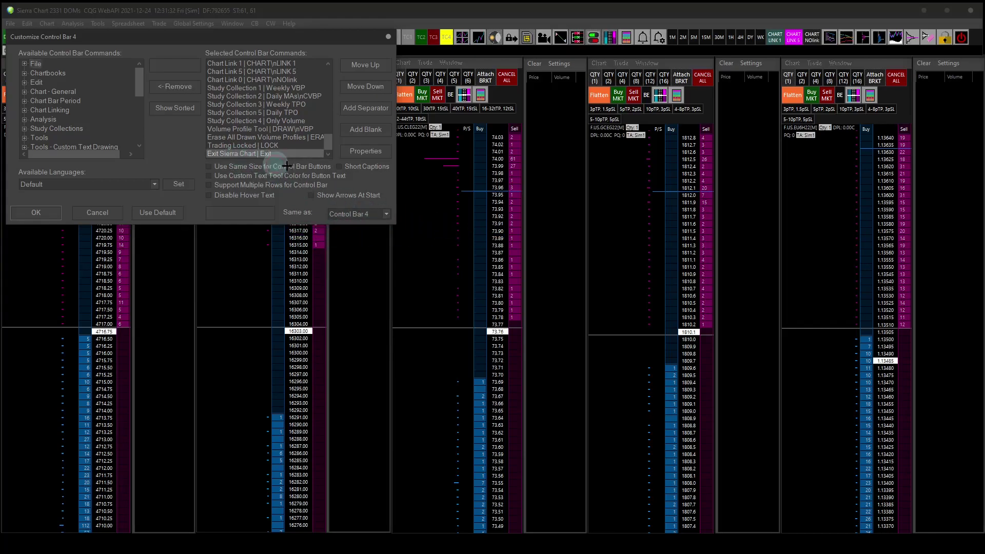
Open the Exit Sierra Chart button's properties and keep it set to display an image.
{"action": "left_click", "coordinate": [366, 151]}
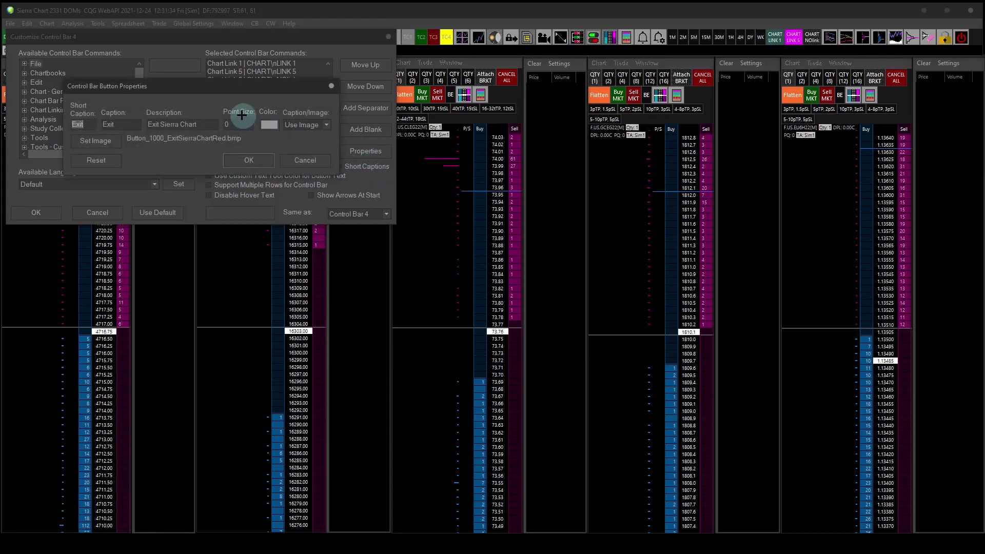
{"action": "left_click", "coordinate": [311, 161]}
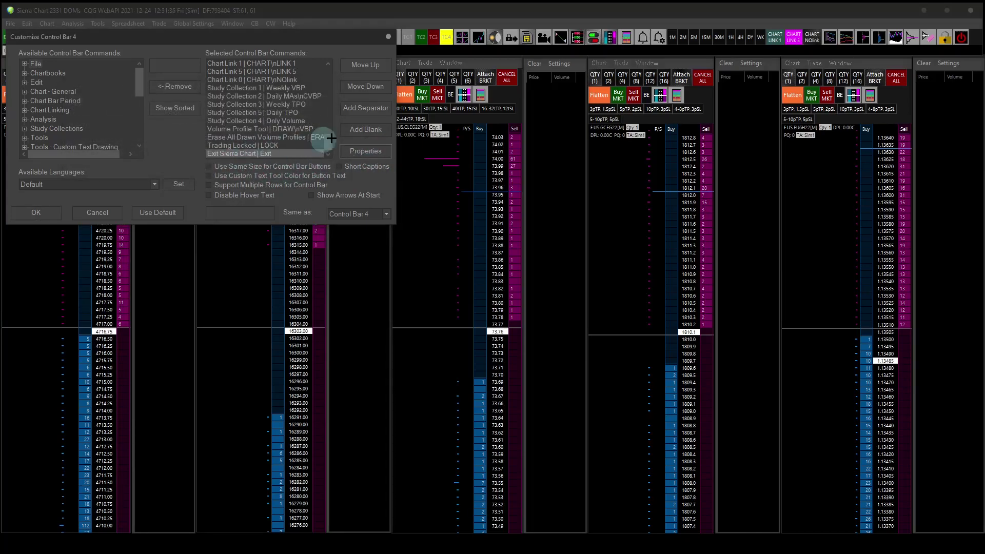
{"action": "left_click", "coordinate": [364, 152]}
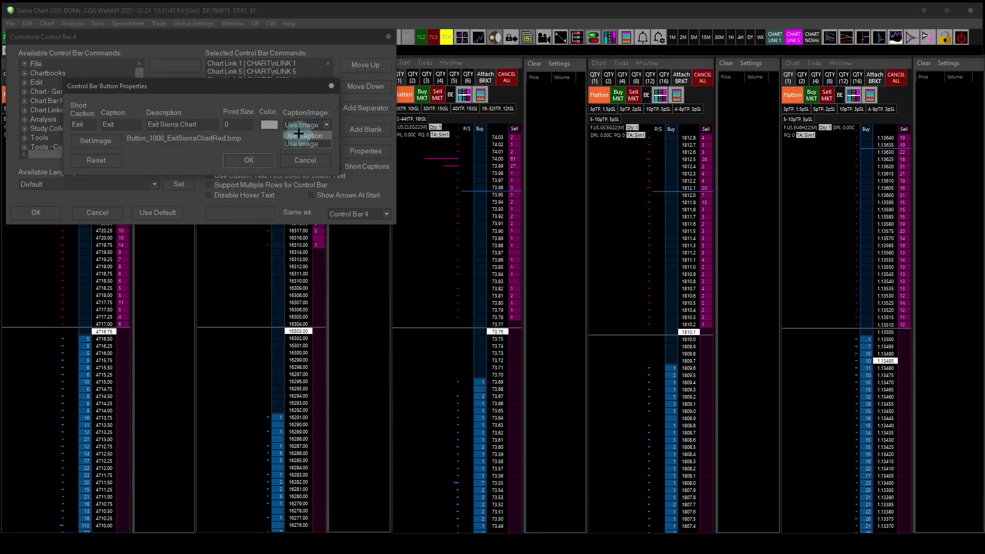
{"action": "left_click", "coordinate": [301, 143]}
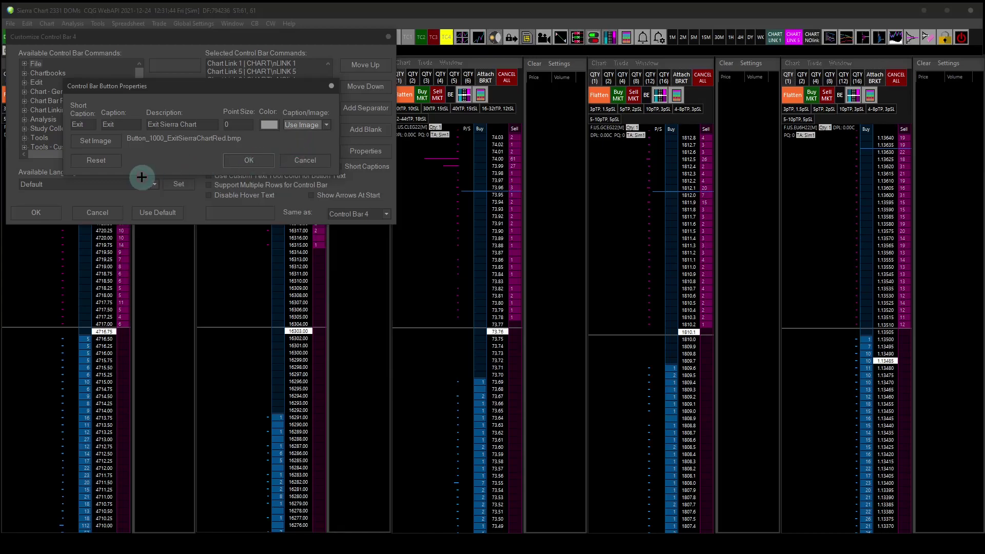
Browse the Buttons folder's bitmaps, then cancel the image choice and the button properties.
{"action": "left_click", "coordinate": [98, 140]}
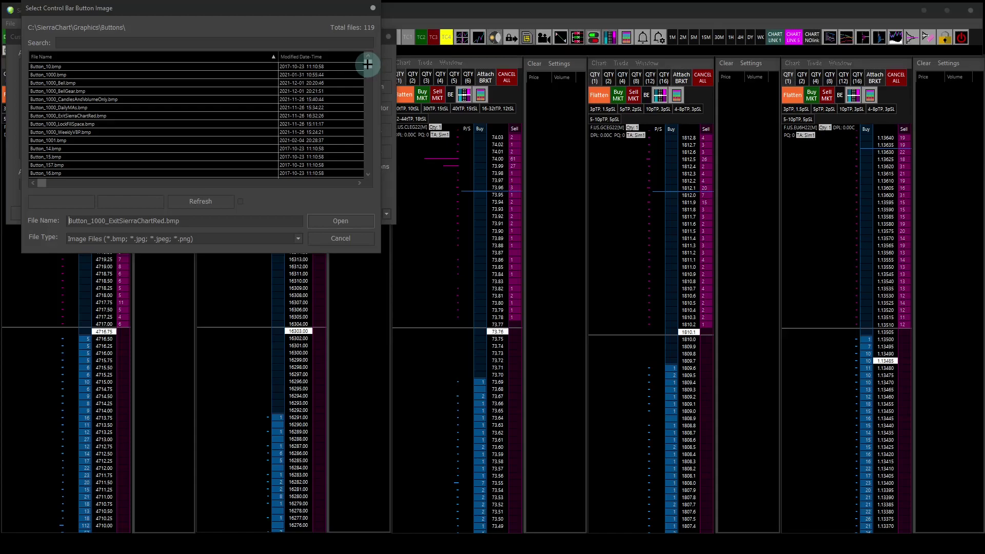
{"action": "scroll", "coordinate": [367, 63], "scroll_direction": "down", "scroll_amount": 3}
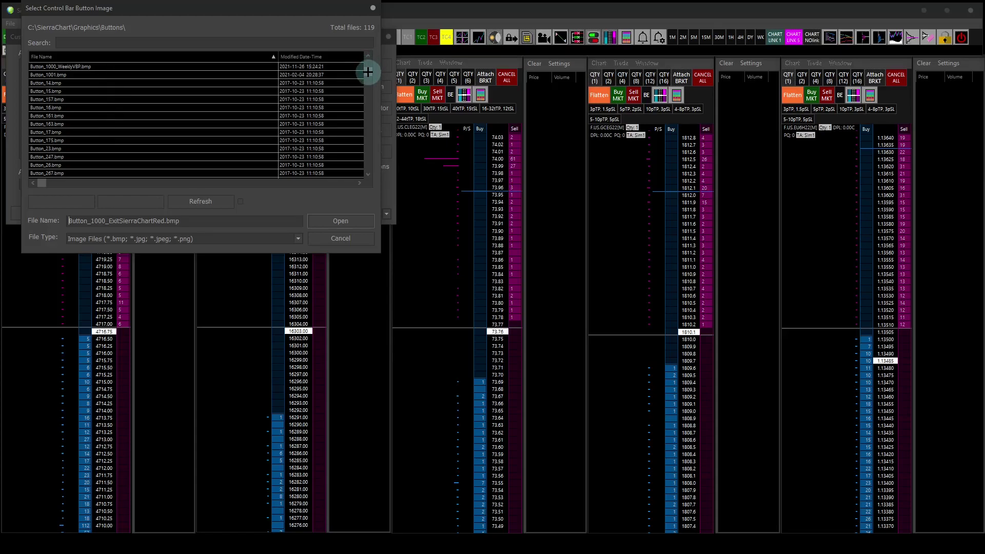
{"action": "scroll", "coordinate": [369, 69], "scroll_direction": "up", "scroll_amount": 3}
{"action": "left_click", "coordinate": [332, 242]}
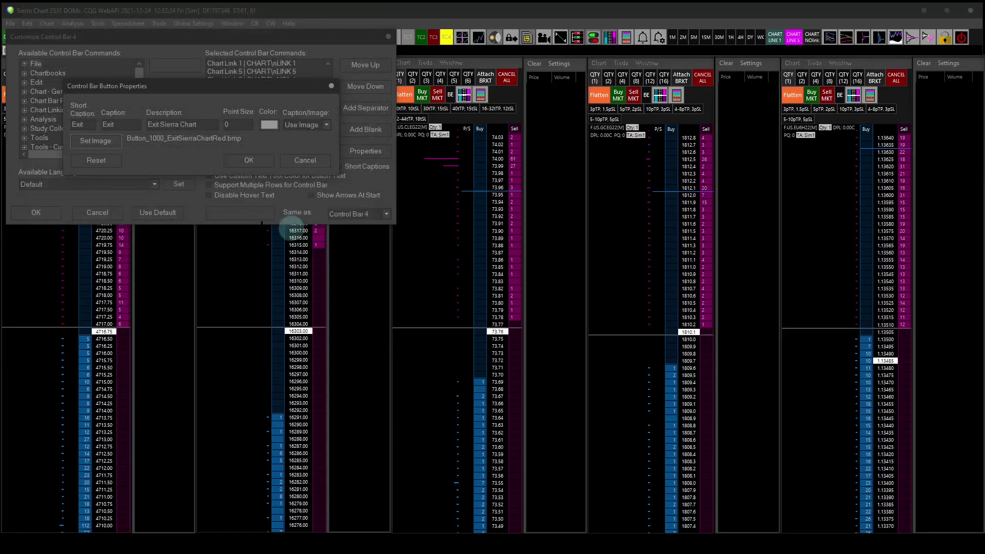
{"action": "left_click", "coordinate": [281, 159]}
Close the Control Bar 4 customization and return to Chrome's 'convert image to bmp' results.
{"action": "left_click", "coordinate": [89, 213]}
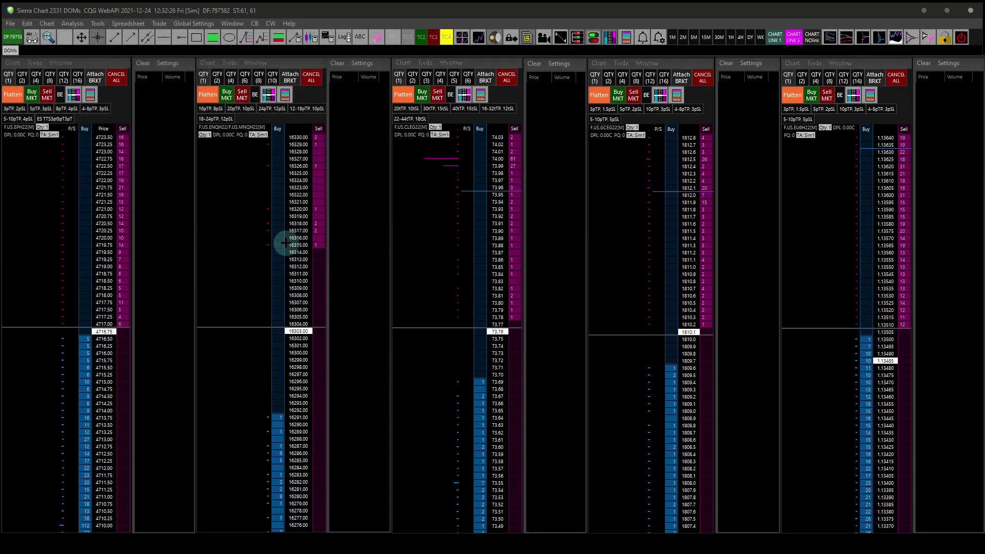
{"action": "key", "text": "alt+Tab"}
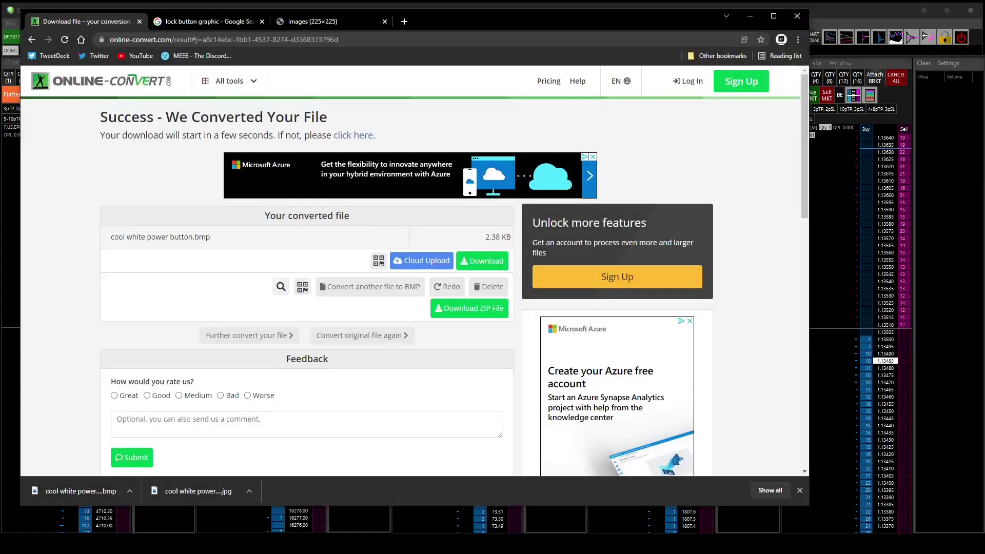
{"action": "left_click", "coordinate": [30, 41]}
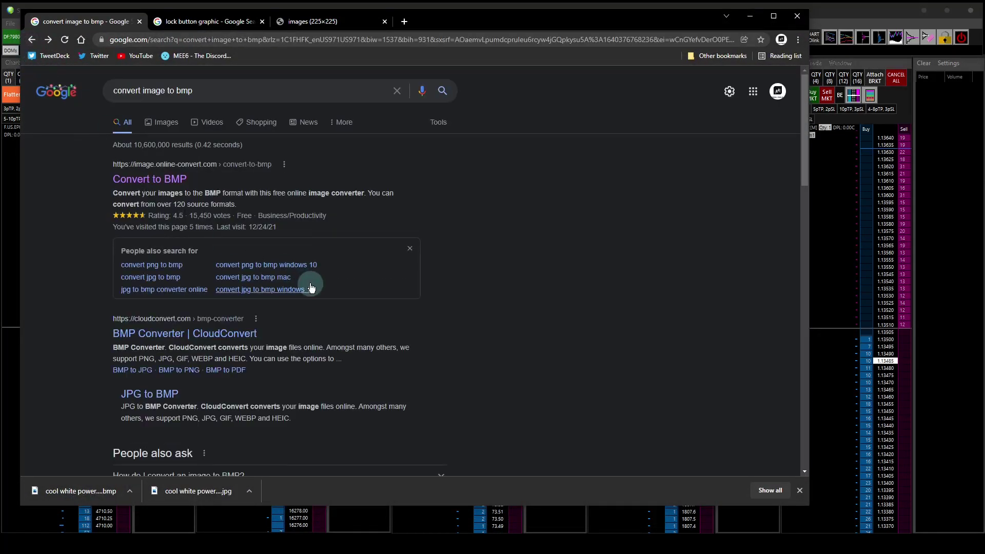
Open the image.online-convert.com Convert to BMP result.
{"action": "triple_click", "coordinate": [114, 93]}
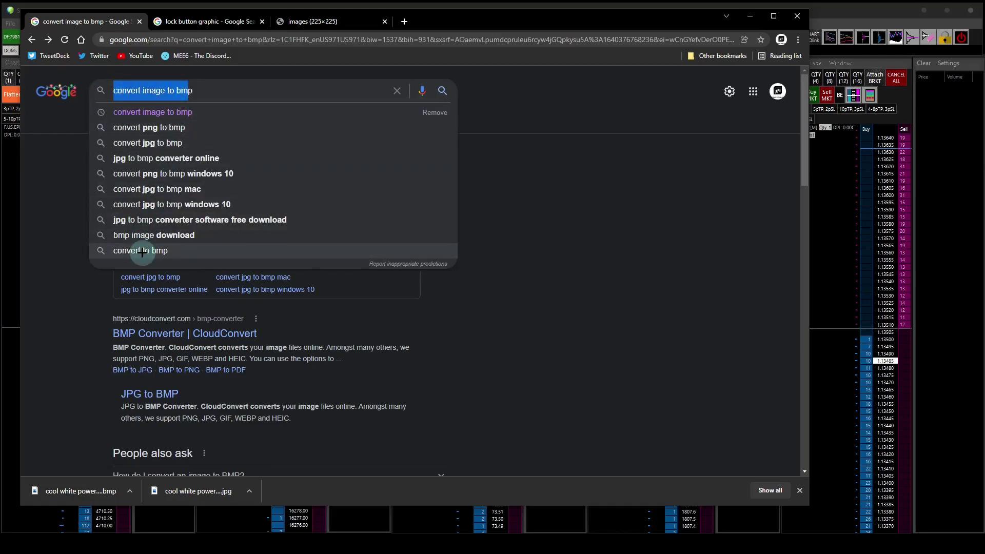
{"action": "left_click", "coordinate": [590, 282]}
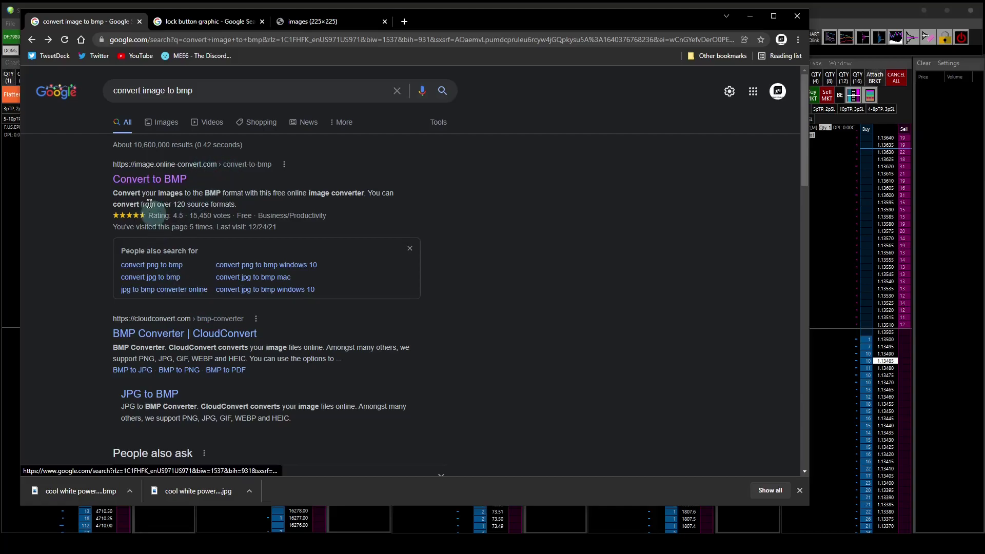
{"action": "left_click", "coordinate": [147, 179]}
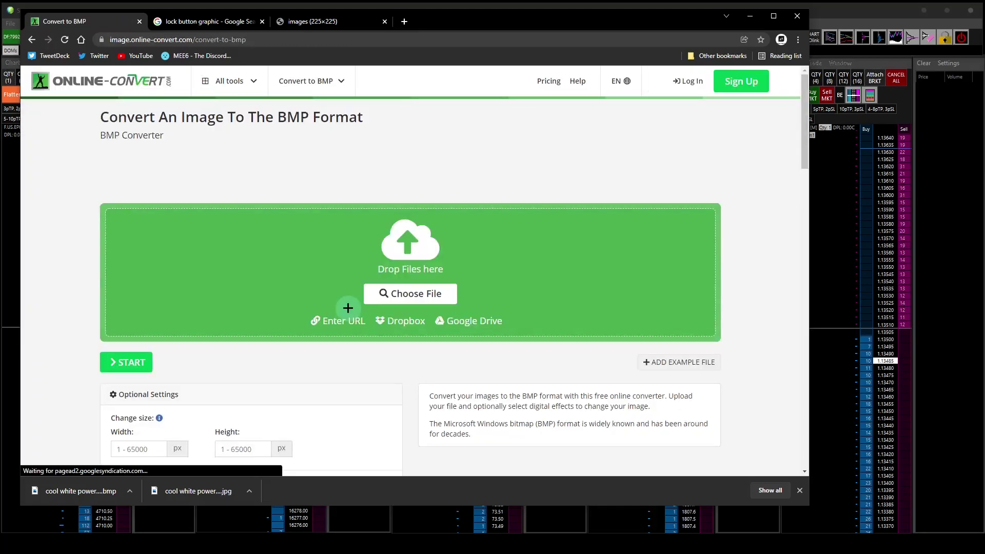
Enter 24 for width and 24 for height under Change size in Optional Settings.
{"action": "scroll", "coordinate": [312, 374], "scroll_direction": "down", "scroll_amount": 2}
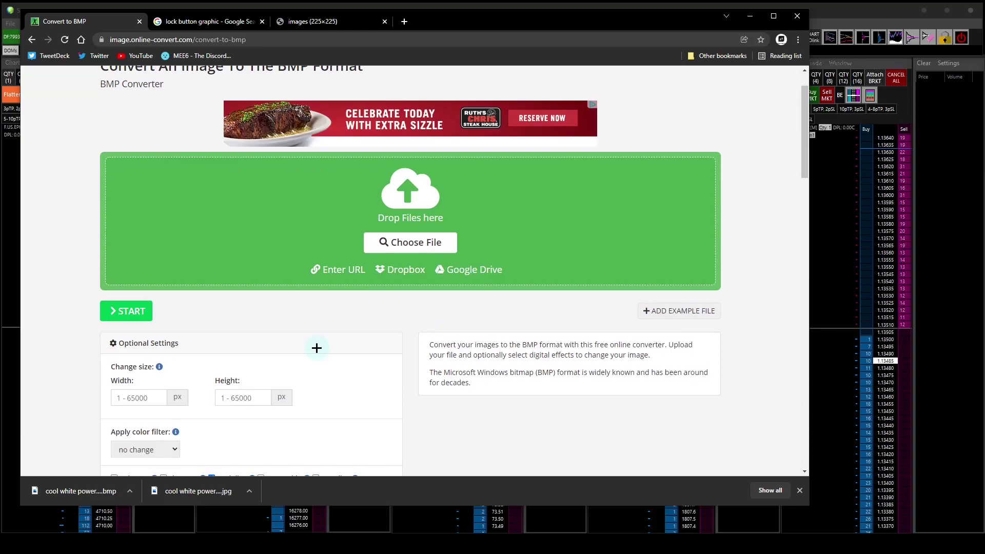
{"action": "scroll", "coordinate": [317, 348], "scroll_direction": "down", "scroll_amount": 1}
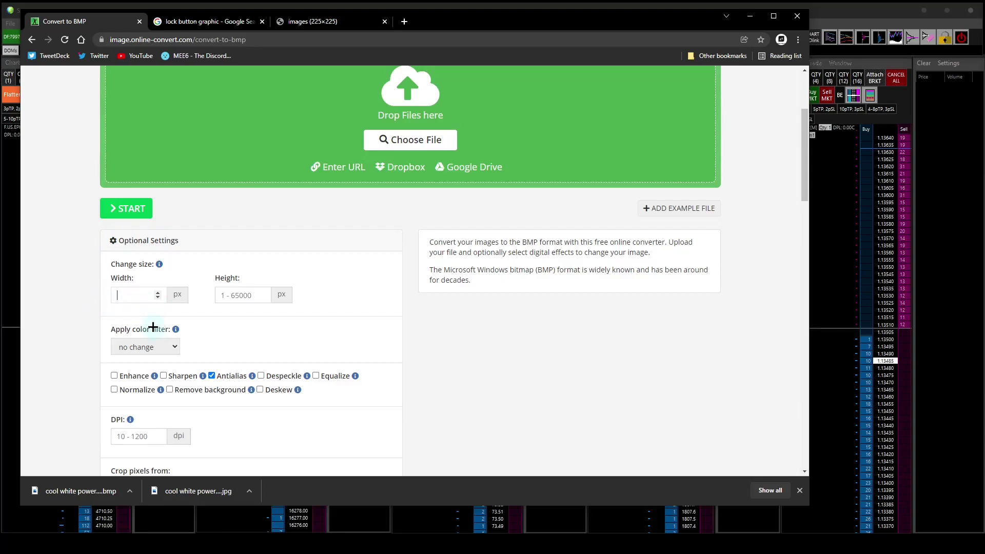
{"action": "left_click", "coordinate": [240, 295]}
{"action": "scroll", "coordinate": [251, 319], "scroll_direction": "up", "scroll_amount": 3}
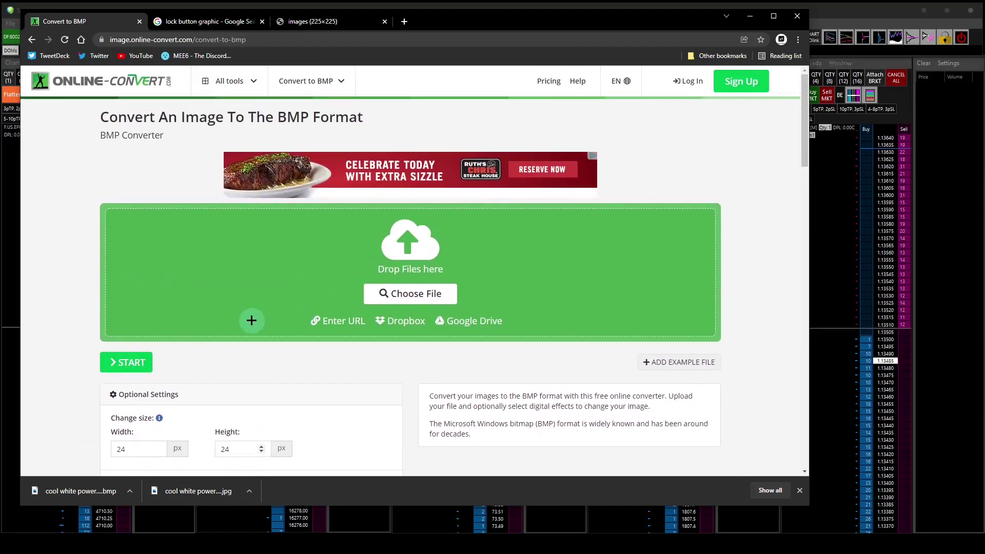
{"action": "scroll", "coordinate": [251, 321], "scroll_direction": "down", "scroll_amount": 1}
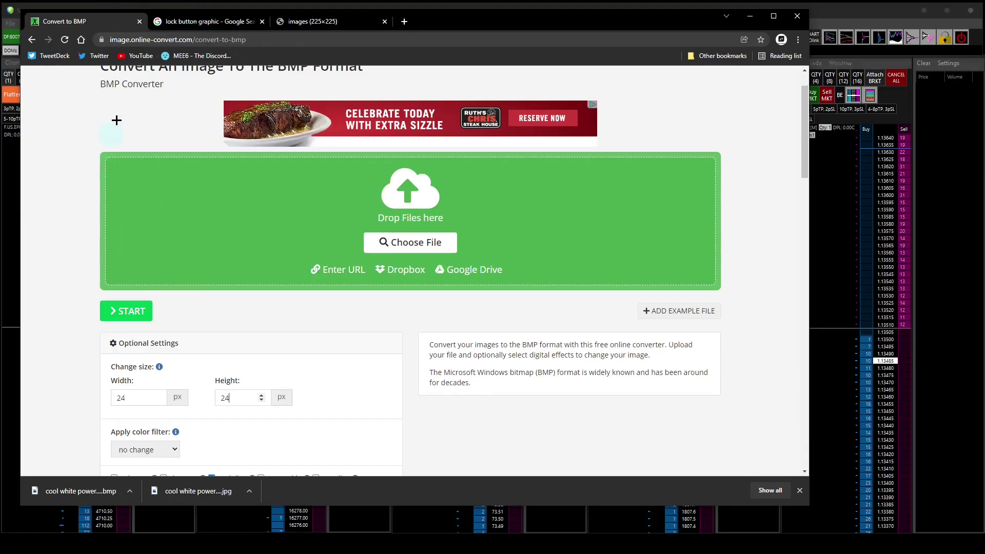
{"action": "mouse_move", "coordinate": [229, 23]}
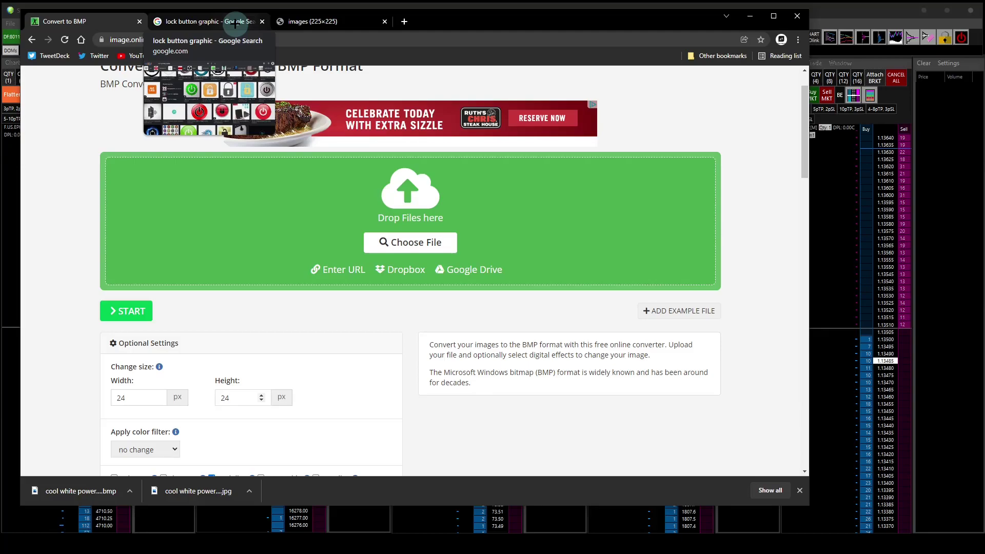
Locate and preview the green PNGWing power-button image among the Google Images results.
{"action": "left_click", "coordinate": [189, 20]}
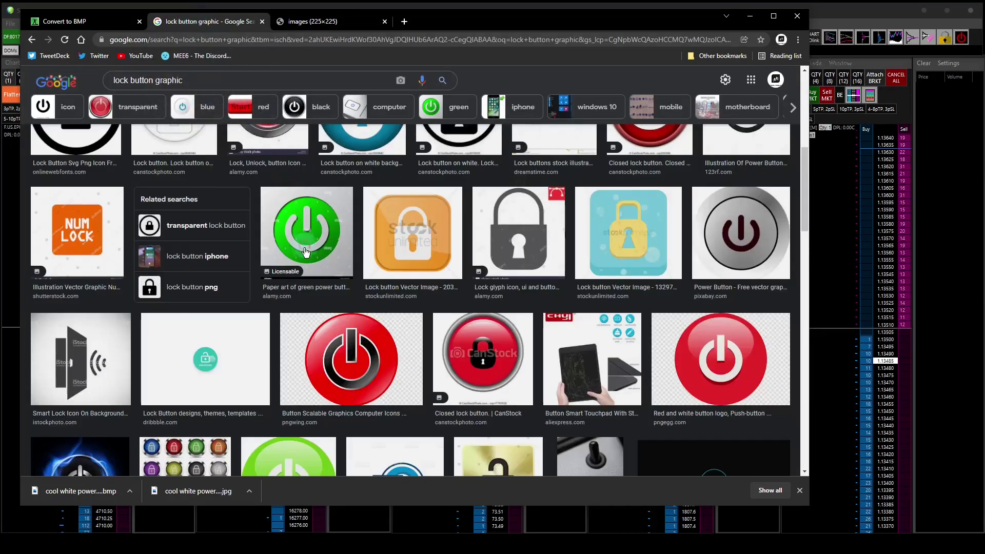
{"action": "scroll", "coordinate": [159, 267], "scroll_direction": "up", "scroll_amount": 6}
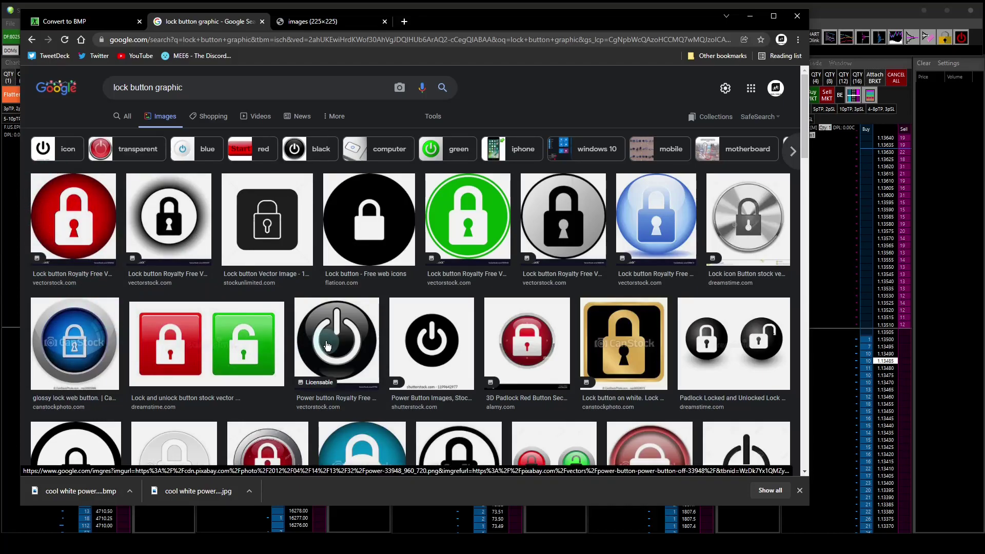
{"action": "scroll", "coordinate": [326, 345], "scroll_direction": "down", "scroll_amount": 3}
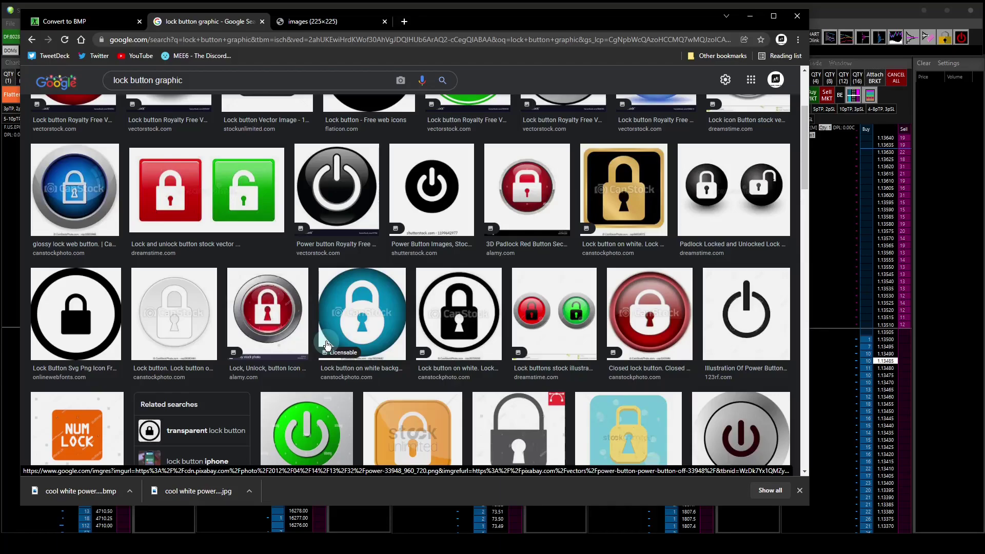
{"action": "scroll", "coordinate": [327, 345], "scroll_direction": "down", "scroll_amount": 3}
{"action": "left_click", "coordinate": [329, 333]}
{"action": "scroll", "coordinate": [335, 240], "scroll_direction": "up", "scroll_amount": 2}
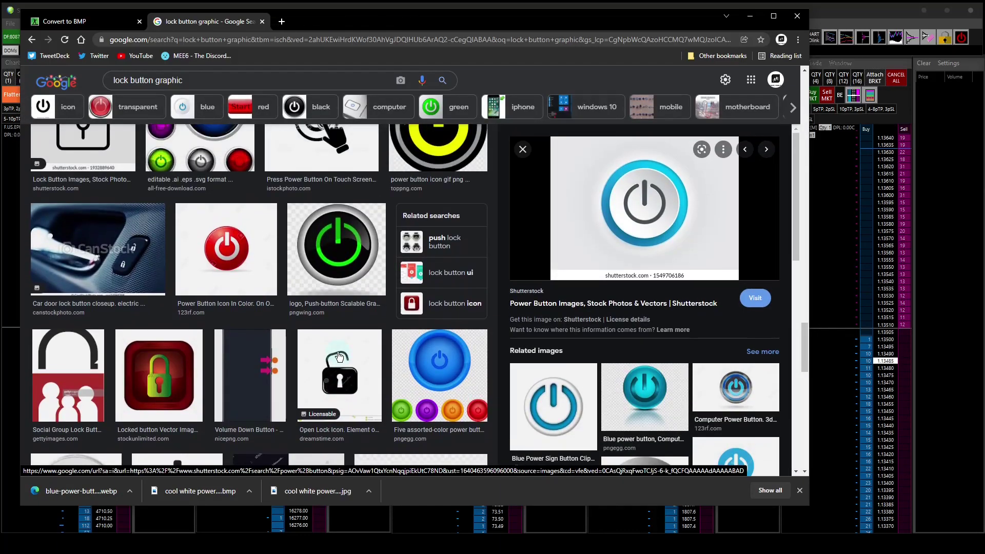
{"action": "left_click", "coordinate": [339, 236]}
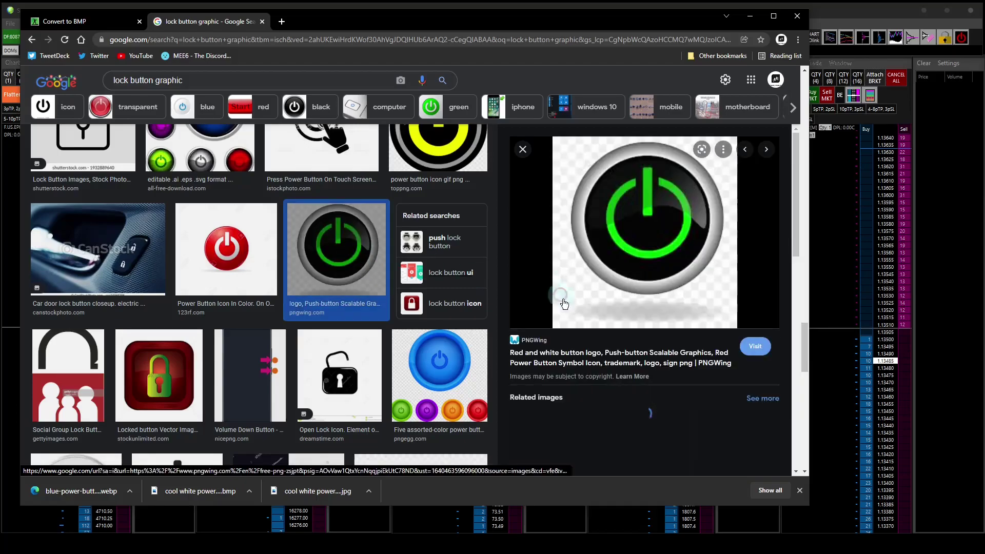
{"action": "right_click", "coordinate": [654, 245]}
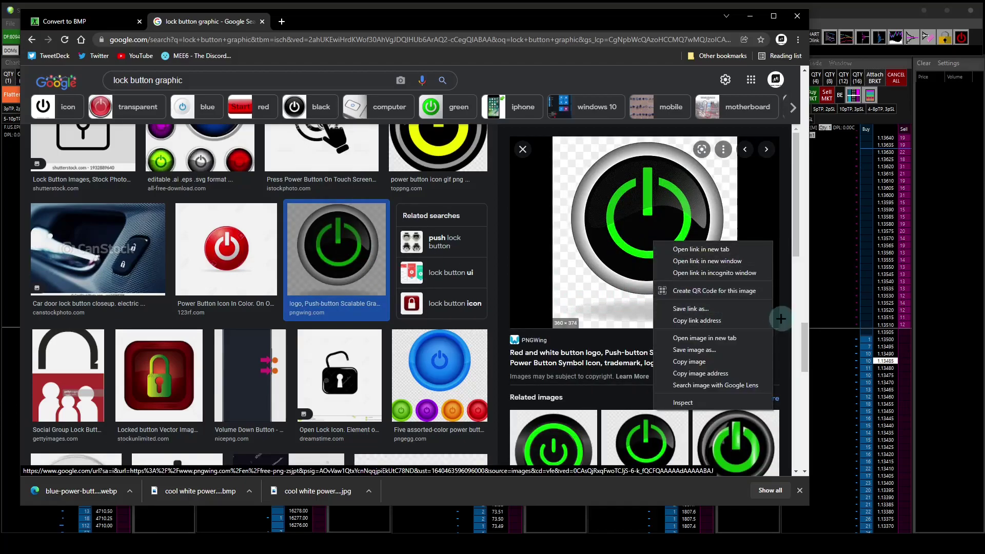
Open the green power-button image in a new tab and save it to Downloads as 'Green Power Button'.
{"action": "left_click", "coordinate": [737, 338]}
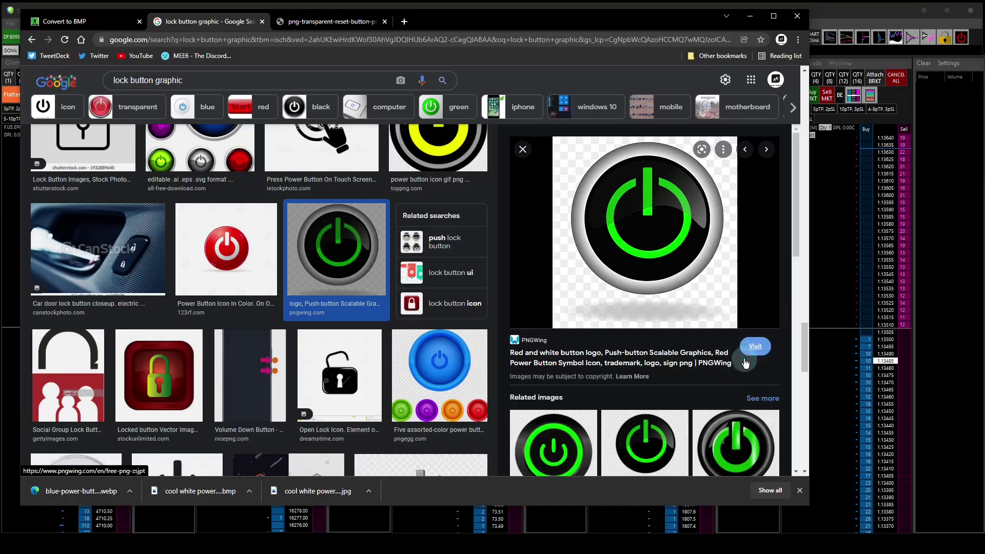
{"action": "left_click", "coordinate": [330, 22]}
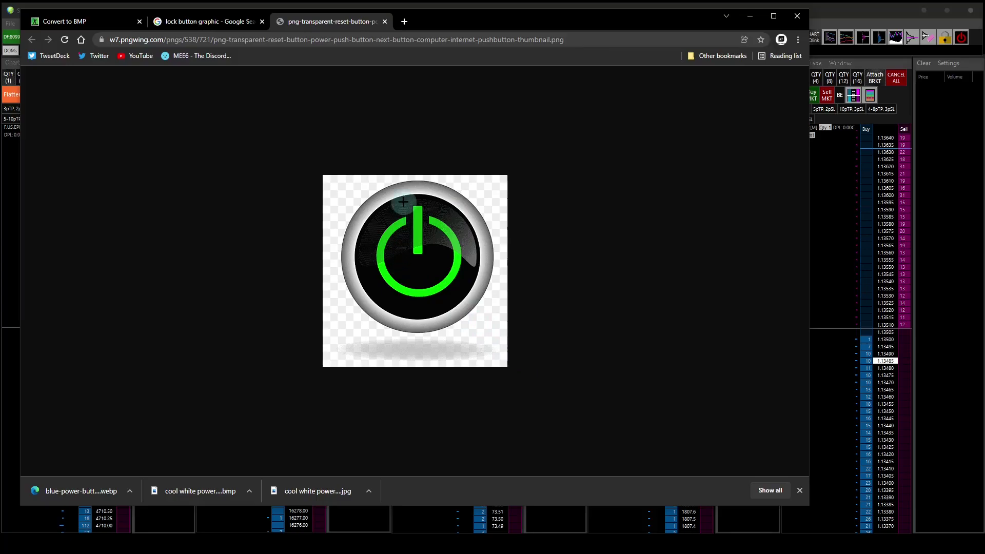
{"action": "right_click", "coordinate": [389, 227]}
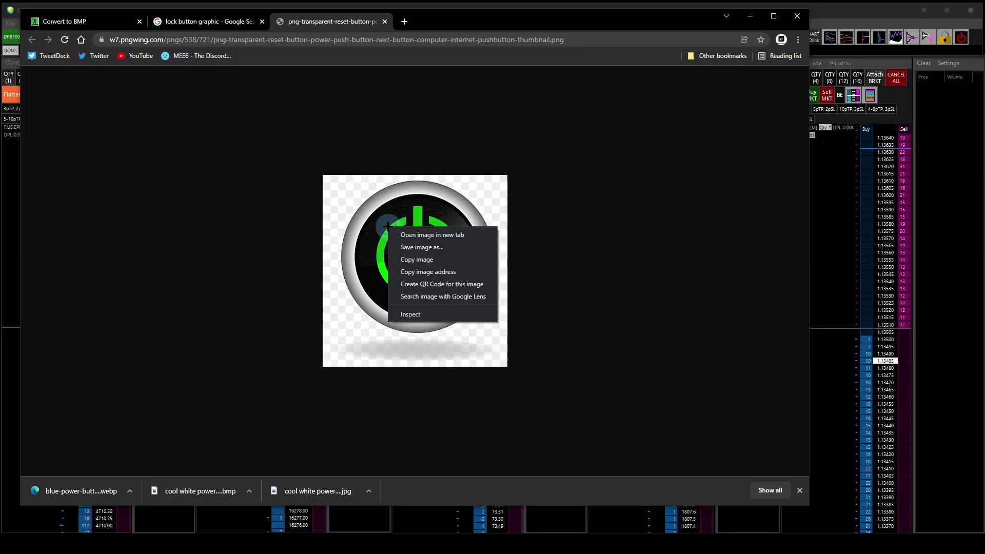
{"action": "left_click", "coordinate": [422, 249]}
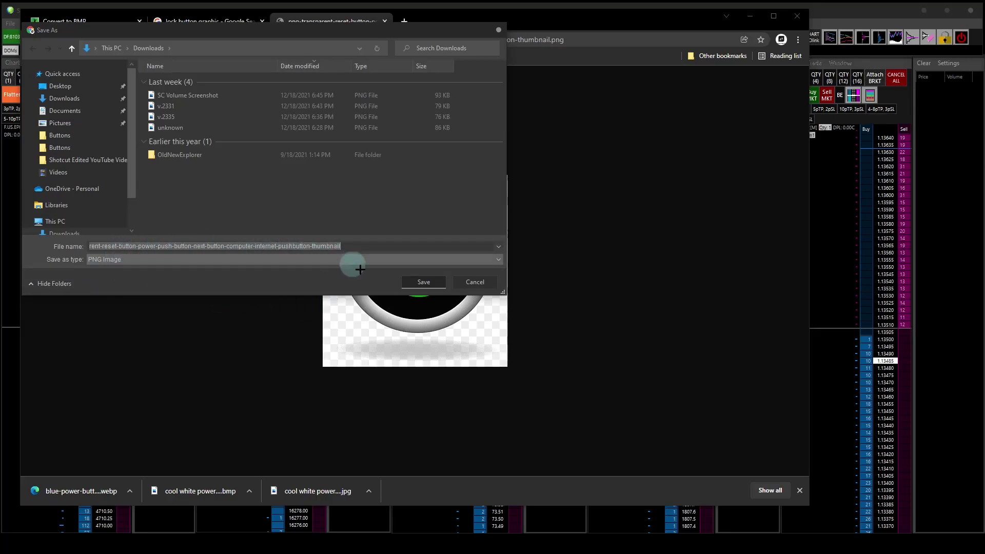
{"action": "type", "text": "Green Power Button"}
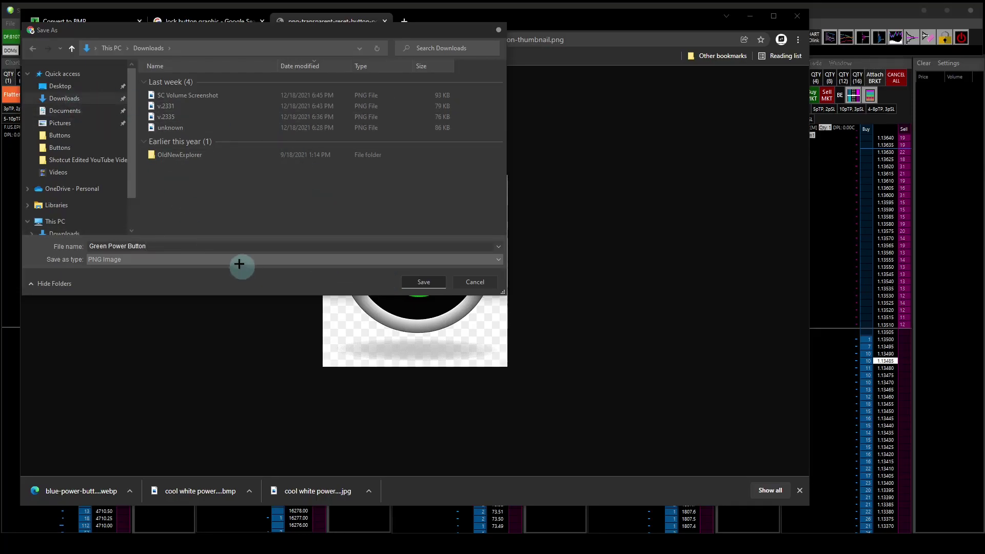
{"action": "left_click", "coordinate": [424, 282]}
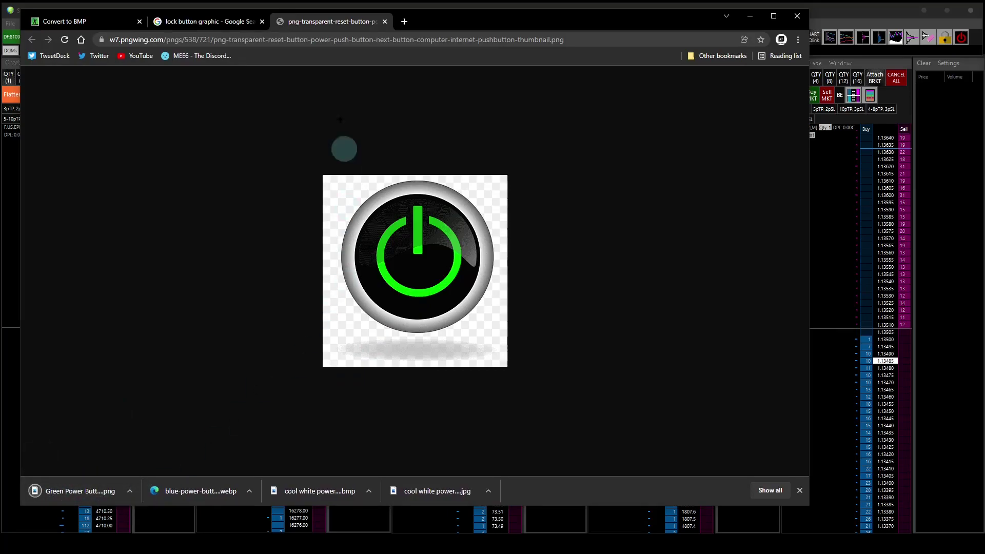
Upload Green Power Button.png to the 24 × 24 px BMP converter and start the conversion.
{"action": "left_click", "coordinate": [385, 22]}
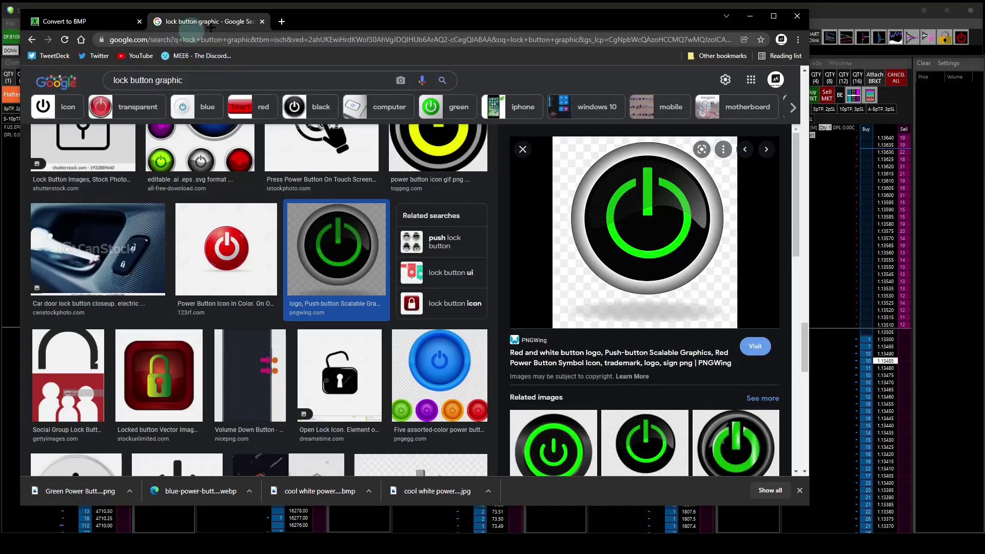
{"action": "left_click", "coordinate": [86, 21]}
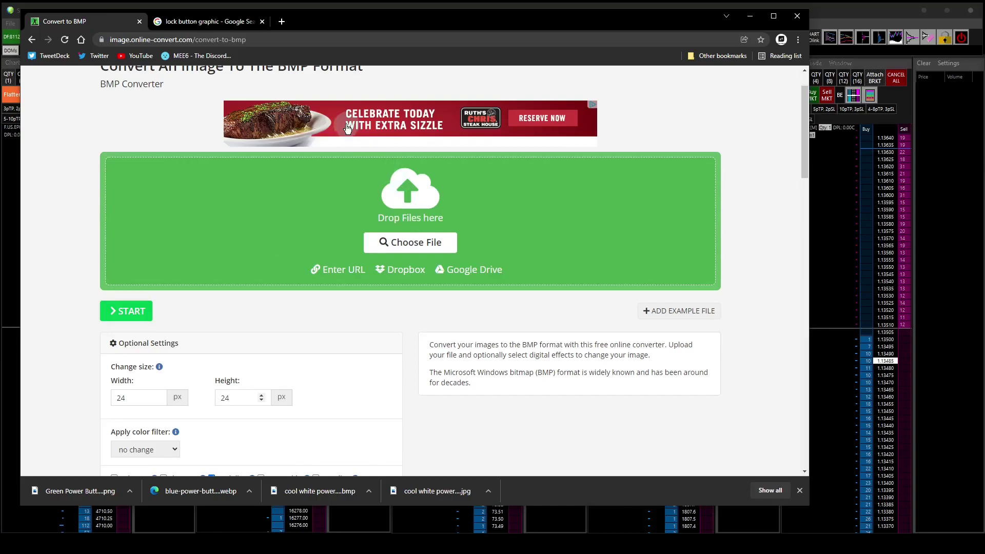
{"action": "left_click", "coordinate": [404, 244]}
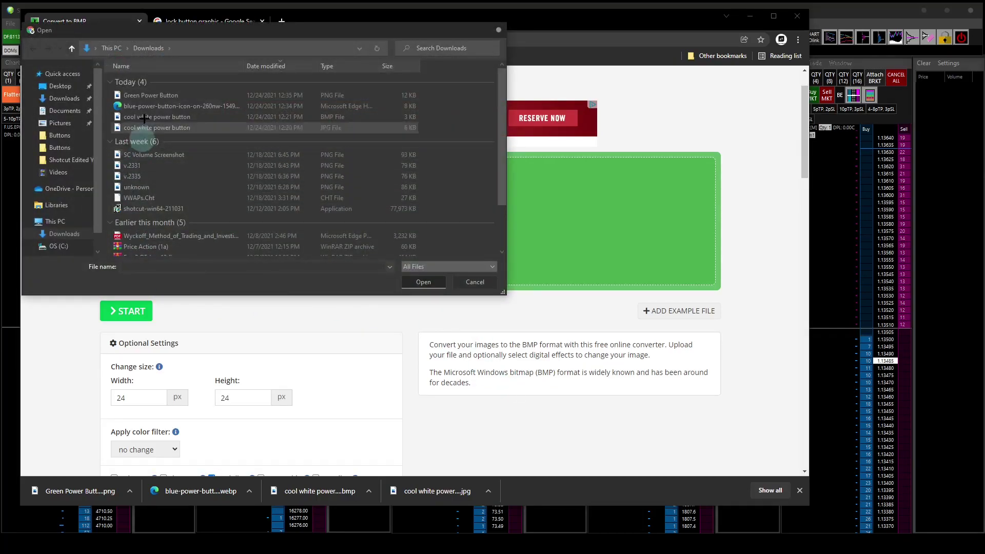
{"action": "double_click", "coordinate": [149, 93]}
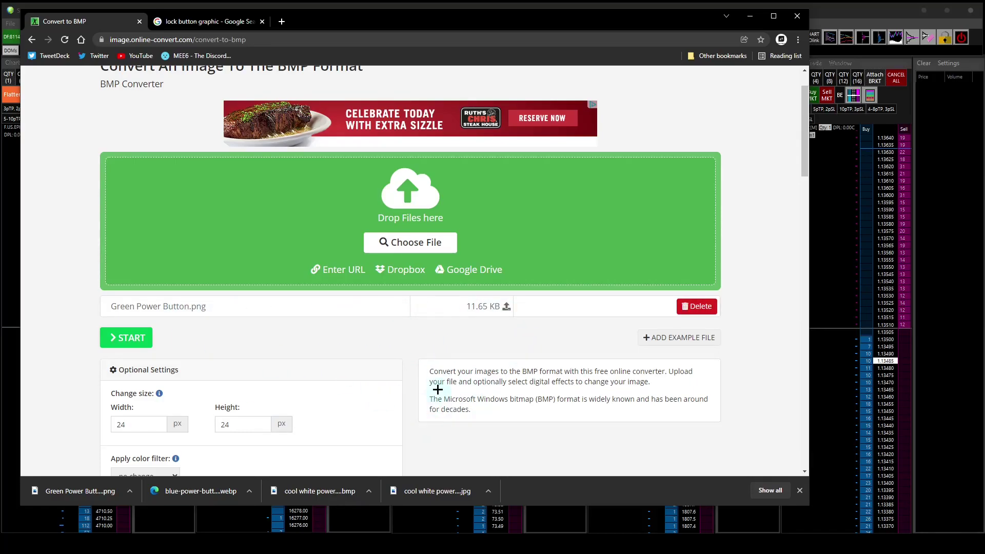
{"action": "scroll", "coordinate": [438, 390], "scroll_direction": "down", "scroll_amount": 5}
{"action": "scroll", "coordinate": [438, 389], "scroll_direction": "up", "scroll_amount": 1}
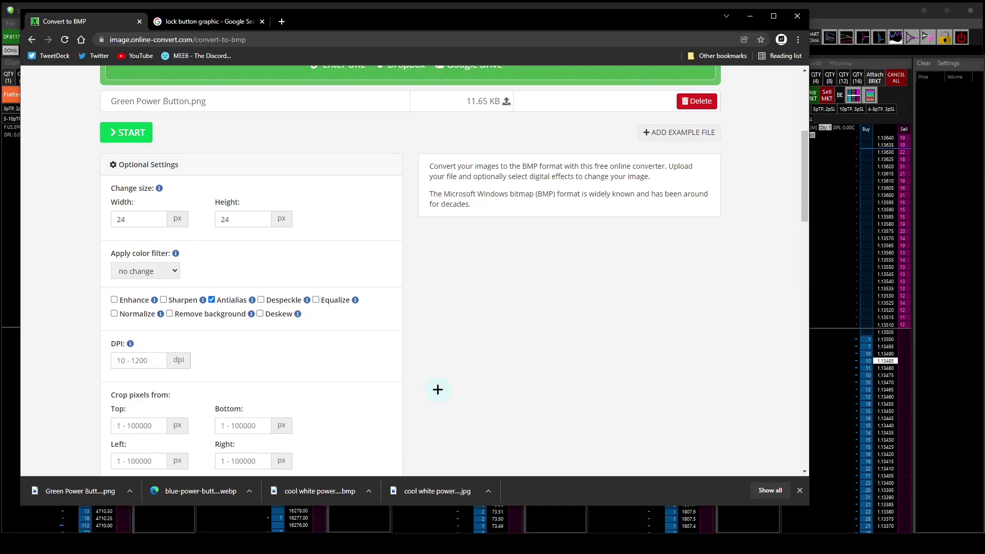
{"action": "scroll", "coordinate": [412, 351], "scroll_direction": "down", "scroll_amount": 3}
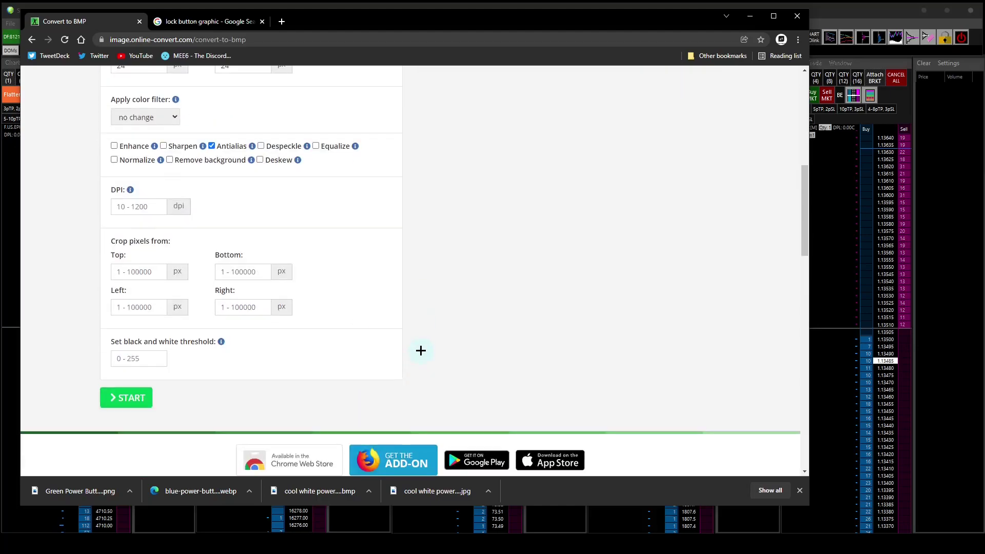
{"action": "left_click", "coordinate": [146, 398]}
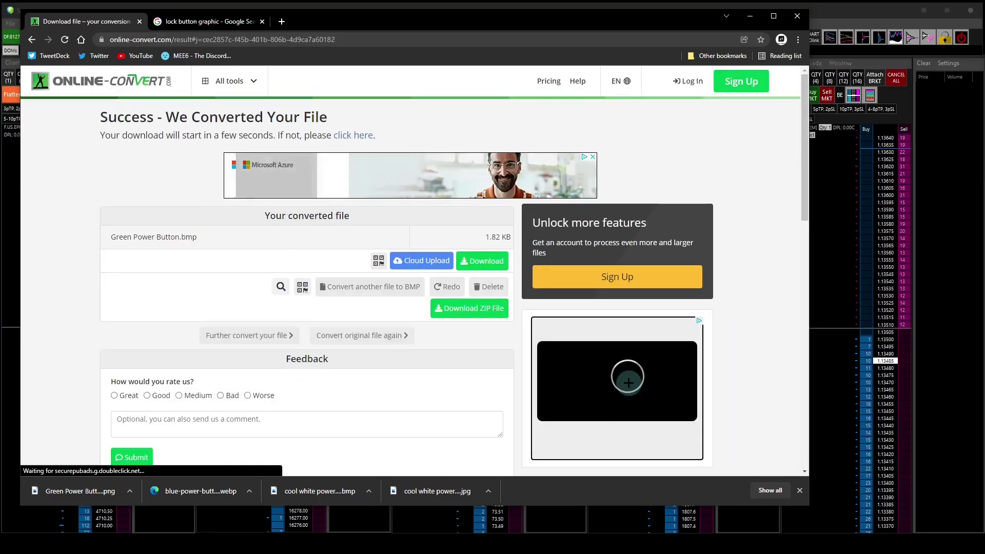
Wait for the conversion to finish and let the 1.82 KB Green Power Button.bmp download.
{"action": "scroll", "coordinate": [351, 371], "scroll_direction": "down", "scroll_amount": 3}
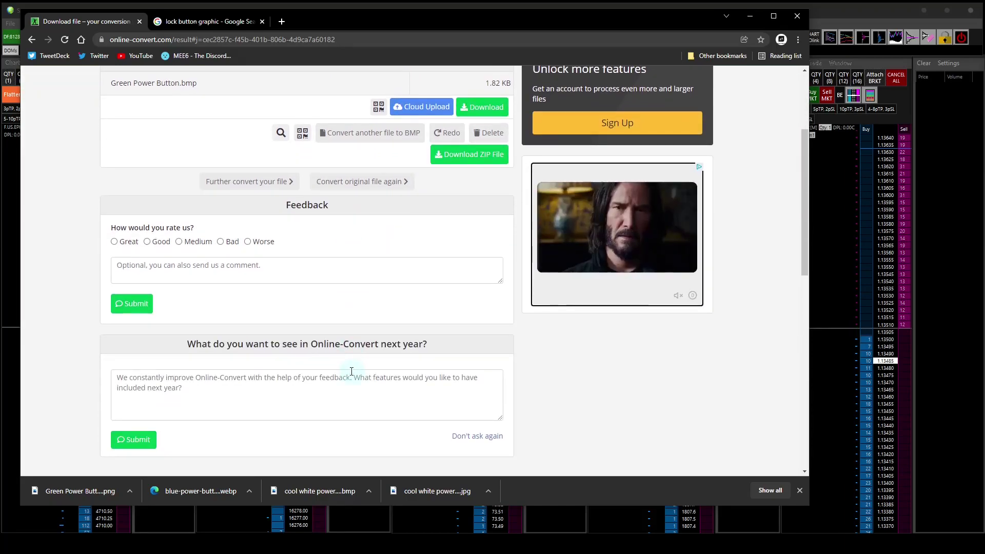
{"action": "scroll", "coordinate": [368, 330], "scroll_direction": "up", "scroll_amount": 2}
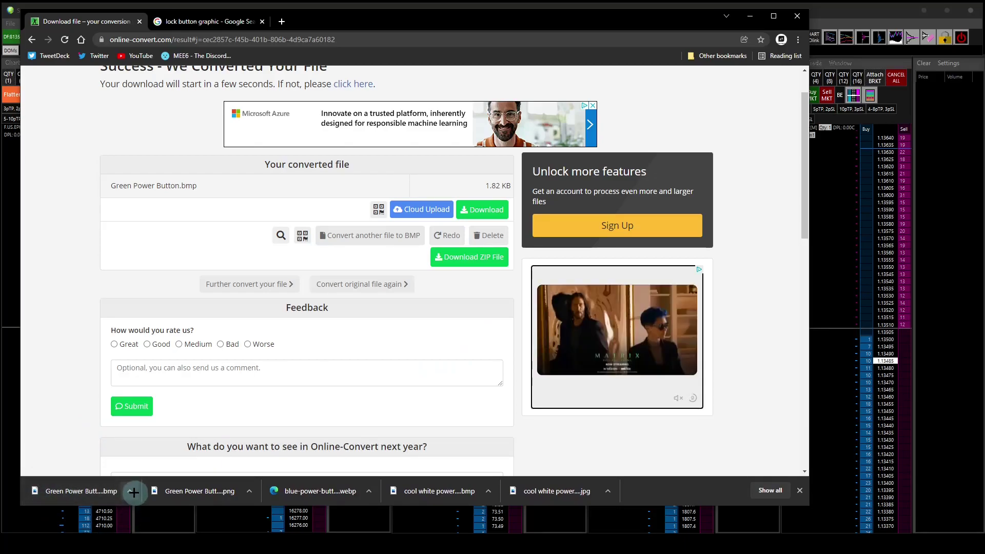
{"action": "mouse_move", "coordinate": [133, 492]}
{"action": "left_mouse_down"}
{"action": "mouse_move", "coordinate": [131, 106]}
{"action": "mouse_move", "coordinate": [154, 44]}
{"action": "mouse_move", "coordinate": [190, 45]}
{"action": "mouse_move", "coordinate": [233, 317]}
{"action": "mouse_move", "coordinate": [125, 460]}
{"action": "mouse_move", "coordinate": [70, 488]}
{"action": "mouse_move", "coordinate": [362, 161]}
{"action": "mouse_move", "coordinate": [750, 16]}
{"action": "mouse_move", "coordinate": [508, 237]}
{"action": "mouse_move", "coordinate": [114, 518]}
{"action": "mouse_move", "coordinate": [131, 495]}
{"action": "left_mouse_up"}
Show Green Power Button.bmp in the Downloads folder and open it with Paint.
{"action": "left_click", "coordinate": [130, 492]}
{"action": "left_click", "coordinate": [159, 456]}
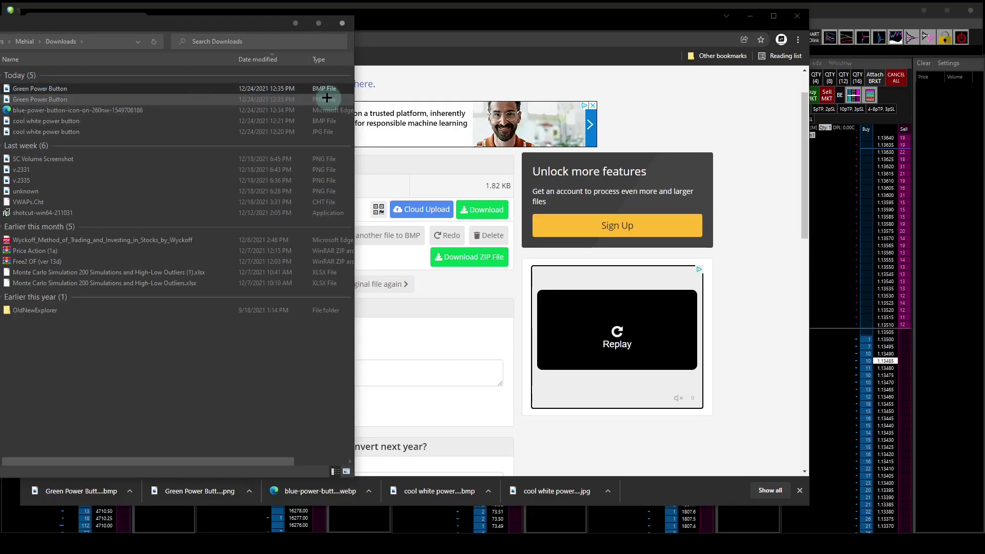
{"action": "right_click", "coordinate": [68, 88]}
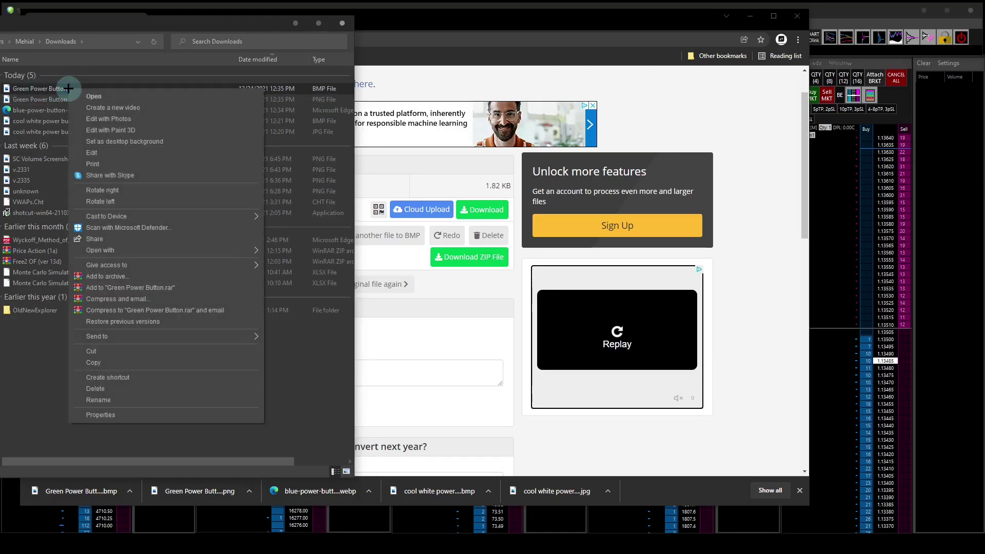
{"action": "mouse_move", "coordinate": [205, 250]}
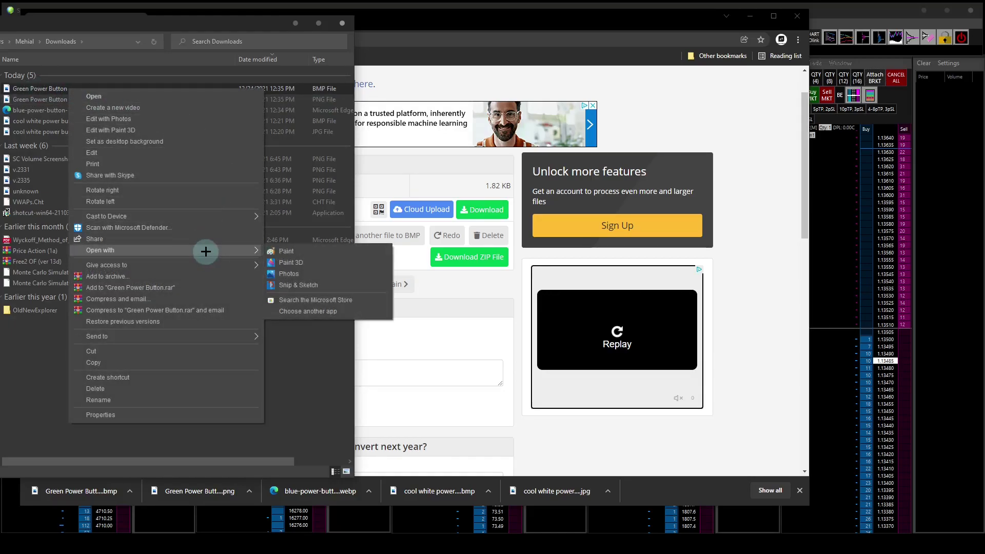
{"action": "left_click", "coordinate": [310, 251]}
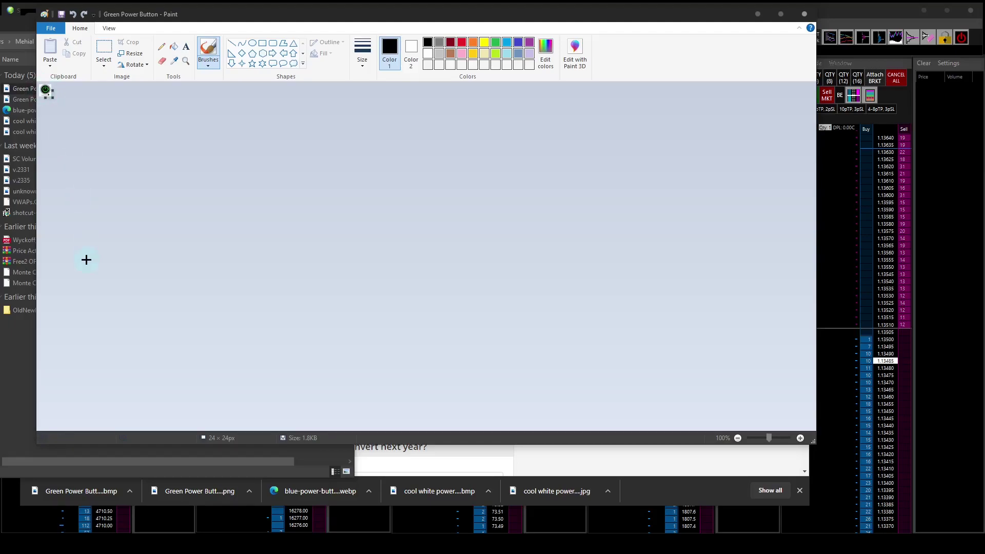
Zoom Paint's view of the 24 × 24 icon in to 800%.
{"action": "left_click", "coordinate": [109, 28]}
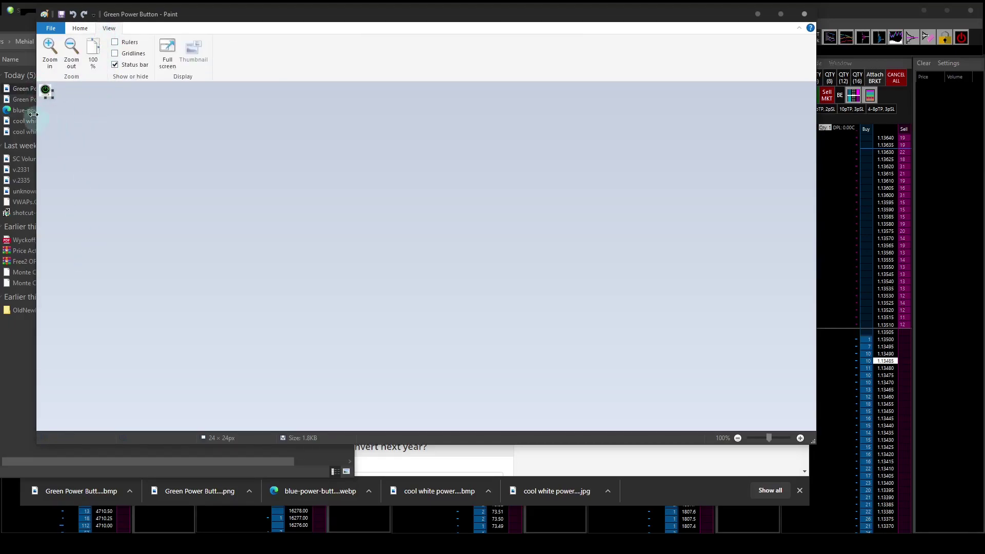
{"action": "left_click", "coordinate": [47, 47]}
{"action": "left_click", "coordinate": [46, 46]}
{"action": "left_click", "coordinate": [46, 46]}
{"action": "left_click", "coordinate": [46, 47]}
{"action": "left_click", "coordinate": [46, 46]}
{"action": "left_click", "coordinate": [46, 47]}
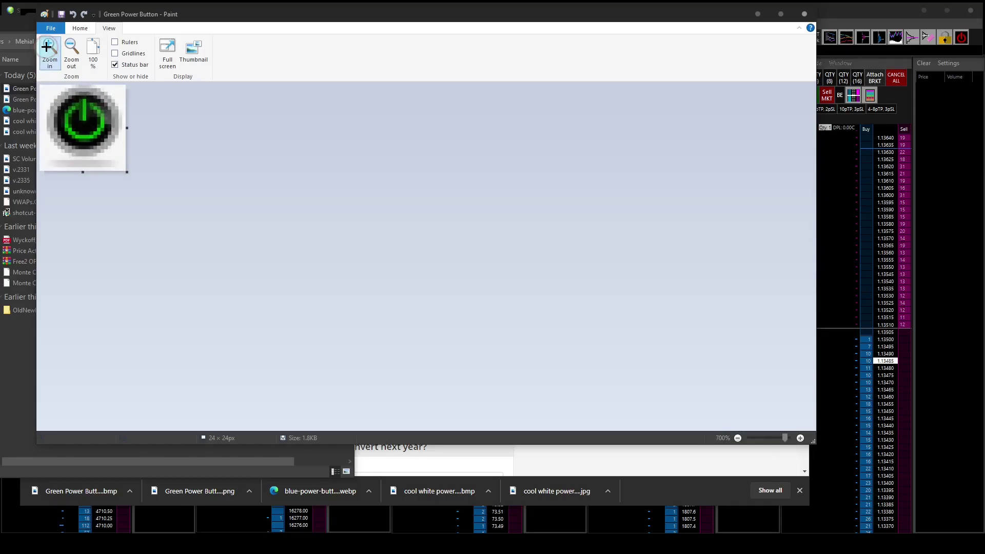
{"action": "left_click", "coordinate": [46, 46]}
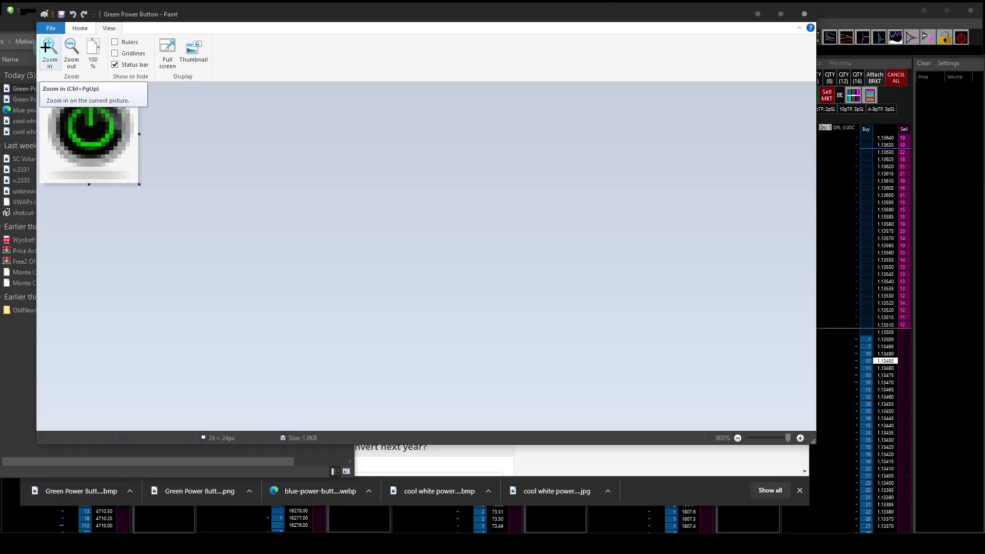
Undo the stray black mark and set the primary colour to gray RGB 192, 192, 192.
{"action": "left_click", "coordinate": [80, 28]}
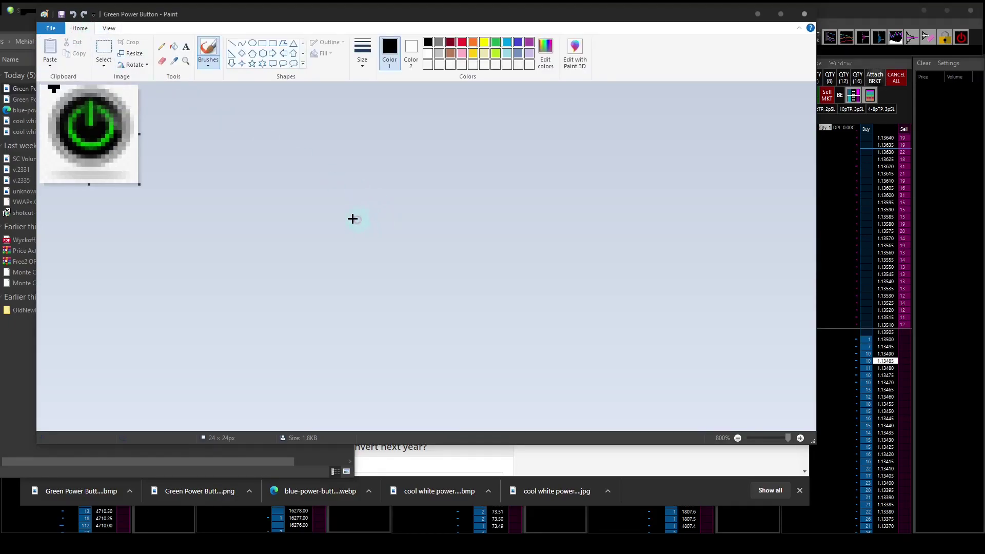
{"action": "key", "text": "ctrl+z"}
{"action": "left_click", "coordinate": [440, 55]}
{"action": "left_click", "coordinate": [538, 52]}
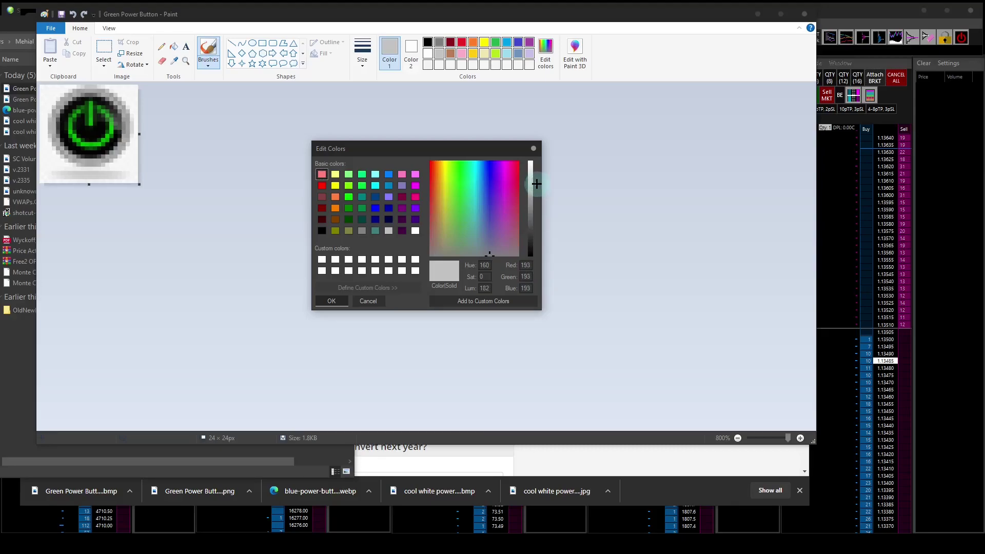
{"action": "left_click", "coordinate": [334, 302]}
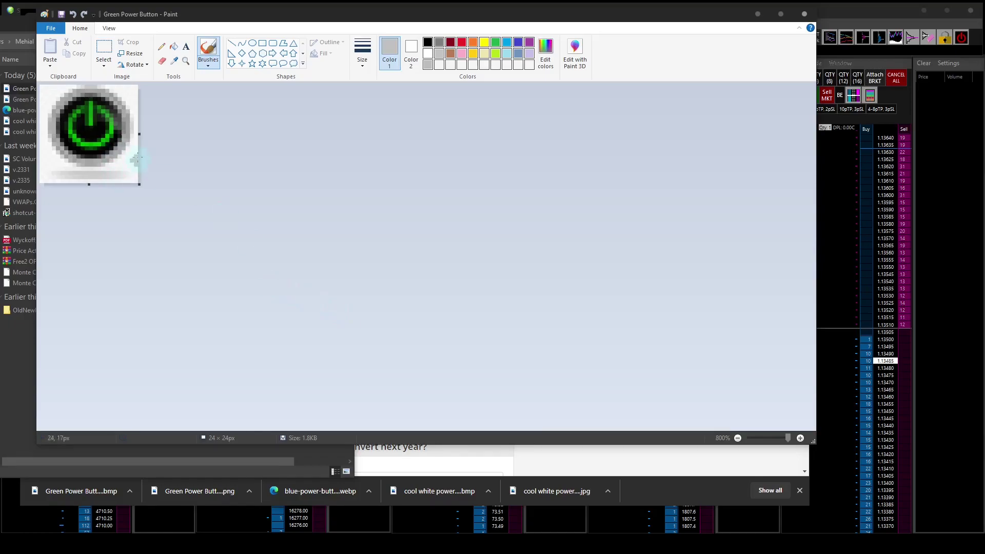
Fill a stray pixel grey, then pencil grey over the light pixels down the icon's left edge.
{"action": "left_click", "coordinate": [174, 47]}
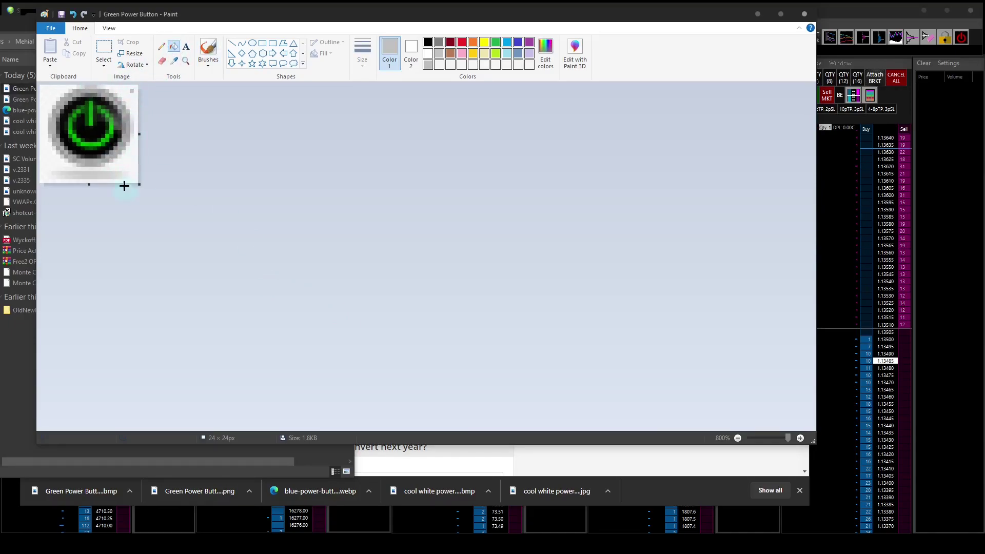
{"action": "left_click", "coordinate": [135, 164]}
{"action": "left_click", "coordinate": [162, 47]}
{"action": "left_click", "coordinate": [43, 101]}
{"action": "left_click_drag", "start_coordinate": [64, 89], "coordinate": [59, 99]}
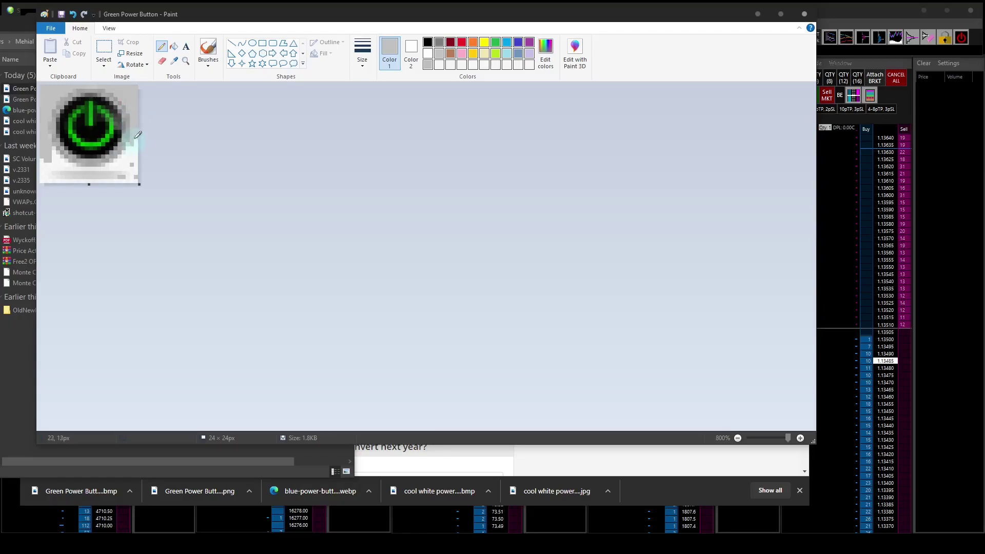
Pencil grey over the white and cyan spots along the icon's lower-right, bottom and lower-left edges, undoing the last stroke.
{"action": "left_click_drag", "start_coordinate": [134, 147], "coordinate": [115, 167]}
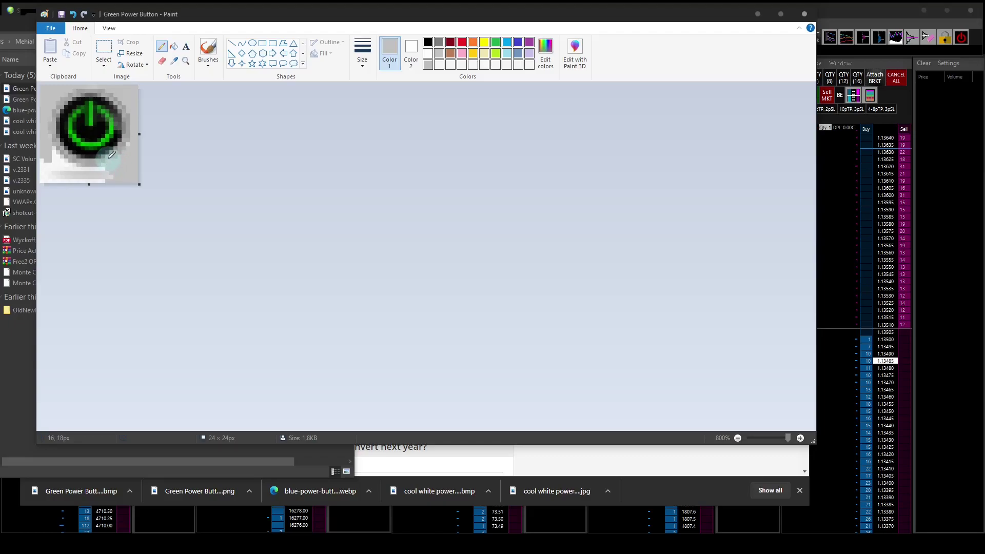
{"action": "left_click_drag", "start_coordinate": [111, 154], "coordinate": [84, 165]}
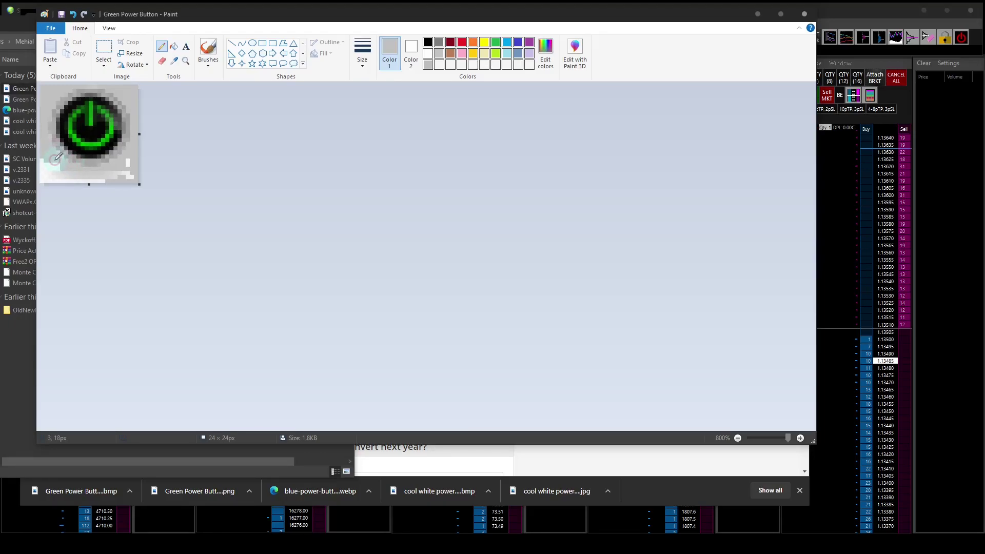
{"action": "mouse_move", "coordinate": [64, 160]}
{"action": "left_mouse_down"}
{"action": "mouse_move", "coordinate": [47, 162]}
{"action": "mouse_move", "coordinate": [58, 157]}
{"action": "left_mouse_up"}
{"action": "left_click", "coordinate": [125, 98]}
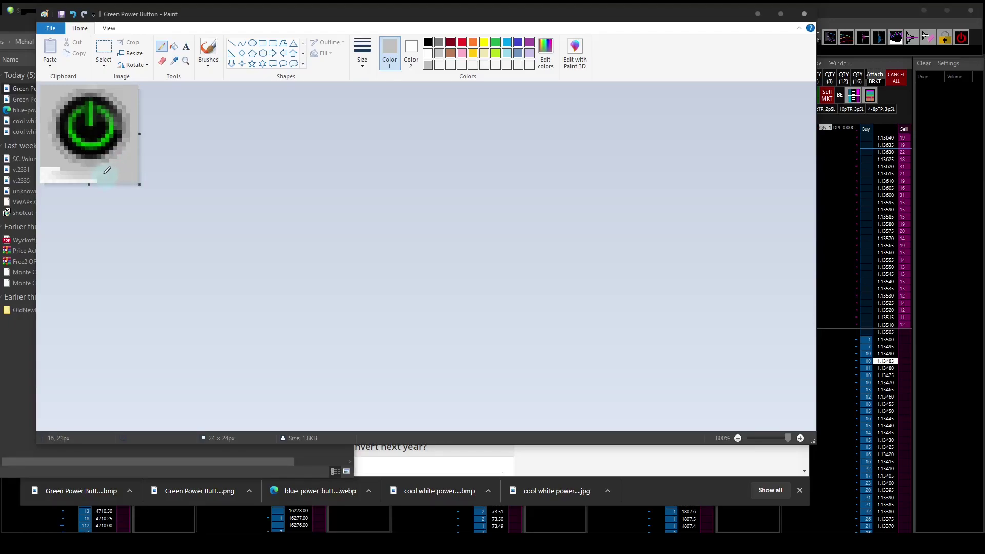
{"action": "left_click_drag", "start_coordinate": [97, 179], "coordinate": [56, 176]}
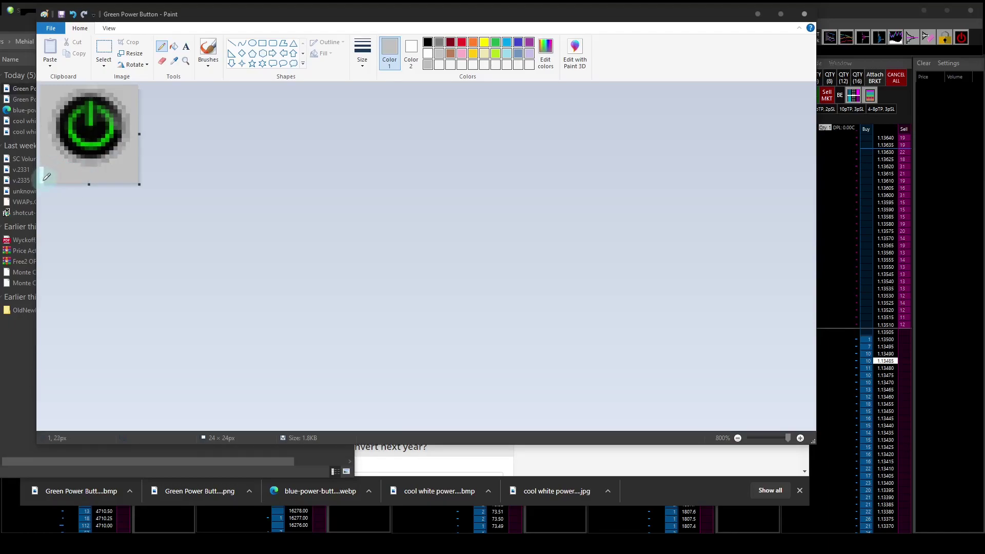
{"action": "left_click_drag", "start_coordinate": [47, 178], "coordinate": [44, 177]}
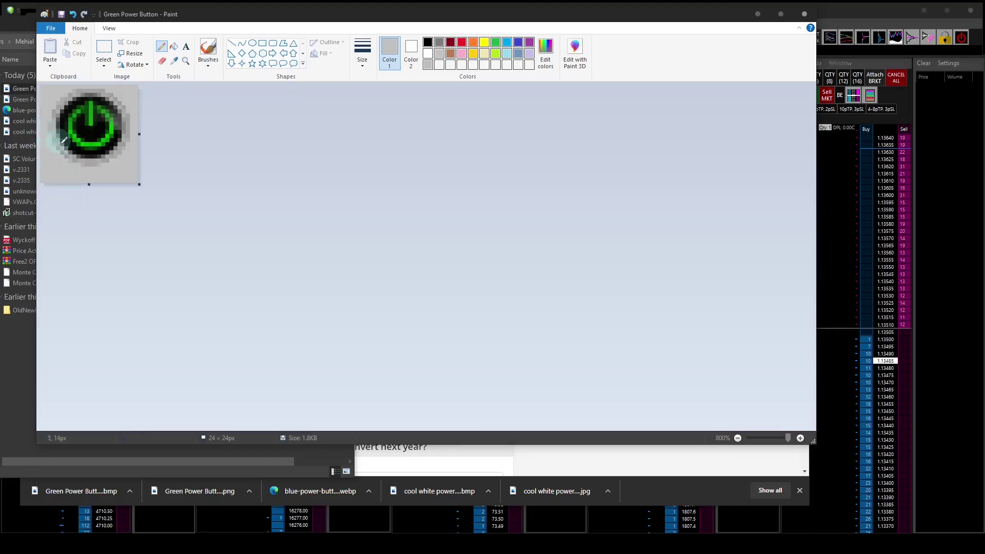
{"action": "left_click", "coordinate": [75, 15]}
Zoom out to view the icon at 100% size, then zoom back in.
{"action": "left_click", "coordinate": [109, 29]}
{"action": "left_click", "coordinate": [72, 51]}
{"action": "left_click", "coordinate": [72, 50]}
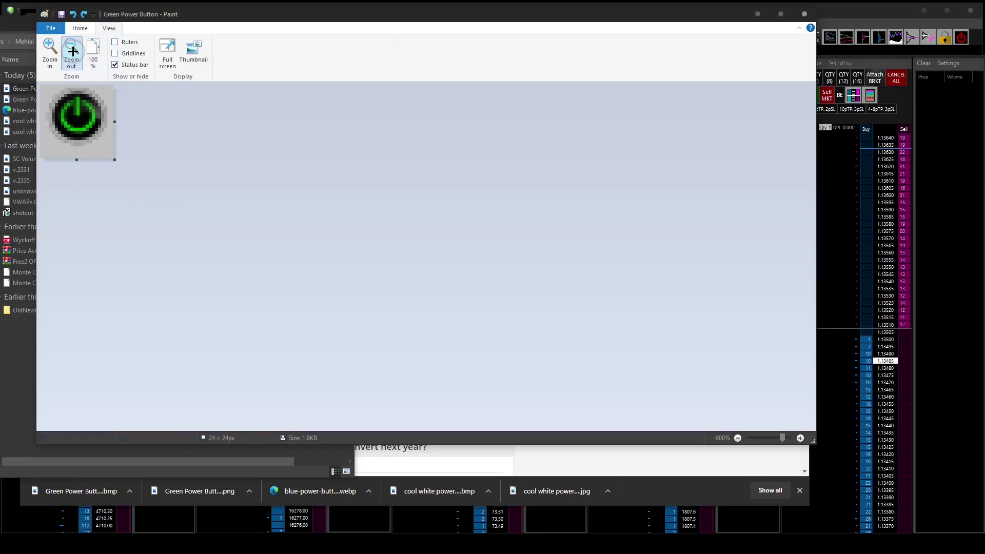
{"action": "left_click", "coordinate": [72, 51]}
{"action": "left_click", "coordinate": [72, 50]}
{"action": "left_click", "coordinate": [72, 50]}
{"action": "left_click", "coordinate": [72, 50]}
{"action": "left_click", "coordinate": [72, 50]}
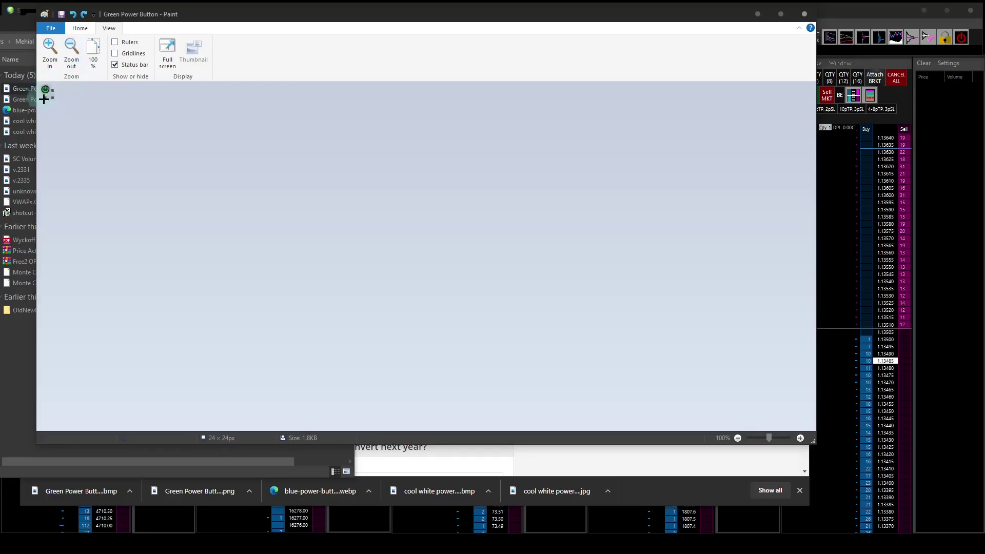
{"action": "left_click", "coordinate": [49, 48]}
{"action": "left_click", "coordinate": [49, 48]}
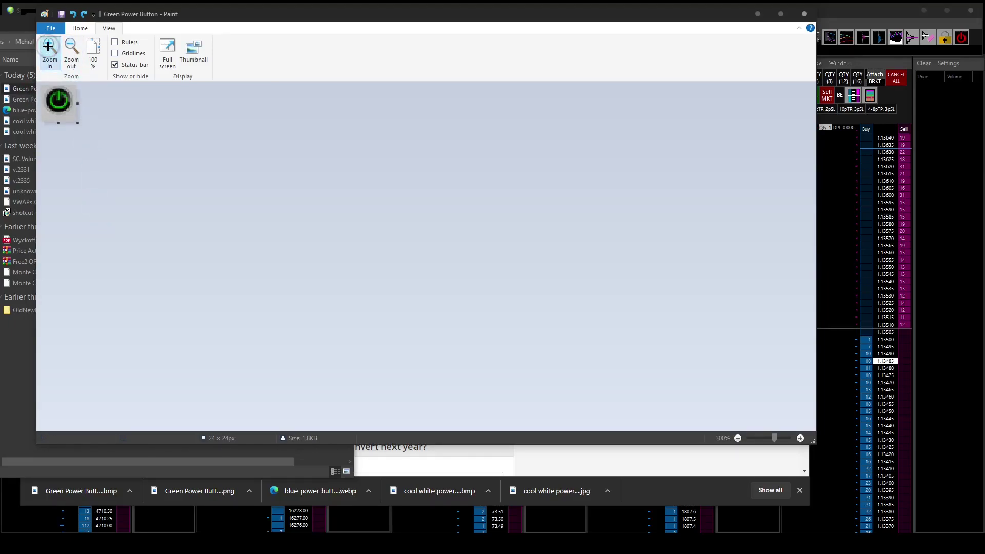
{"action": "left_click", "coordinate": [50, 48]}
{"action": "left_click", "coordinate": [49, 49]}
{"action": "left_click", "coordinate": [49, 49]}
{"action": "left_click", "coordinate": [50, 49]}
Save the icon as BMP picture Button_3_GreenPowerButton in the Buttons folder.
{"action": "left_click", "coordinate": [51, 28]}
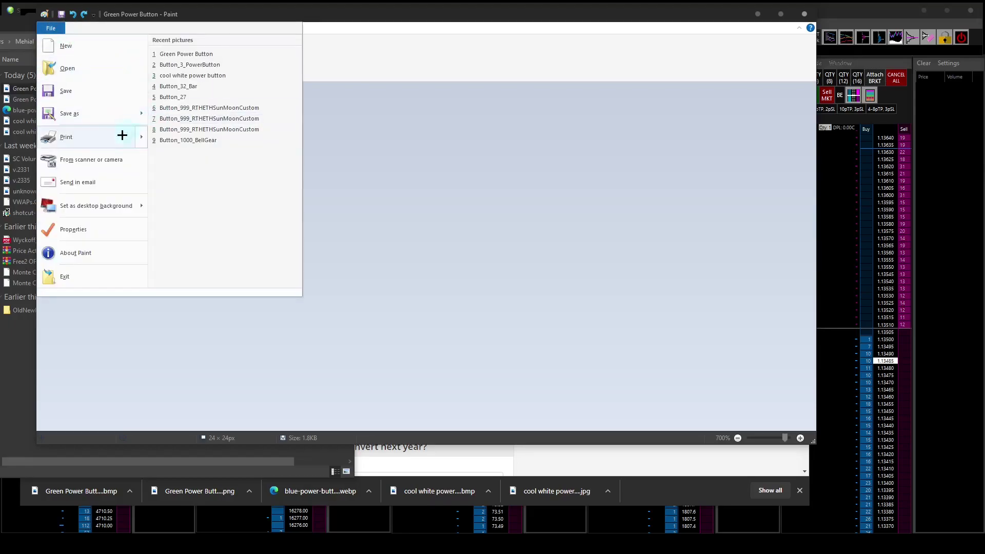
{"action": "mouse_move", "coordinate": [81, 115]}
{"action": "left_click", "coordinate": [184, 117]}
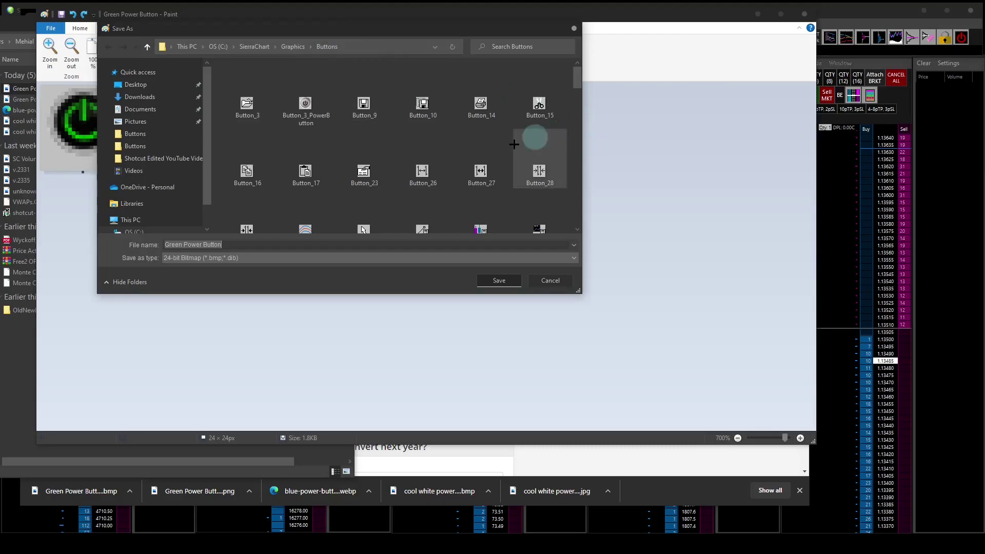
{"action": "left_click", "coordinate": [322, 118]}
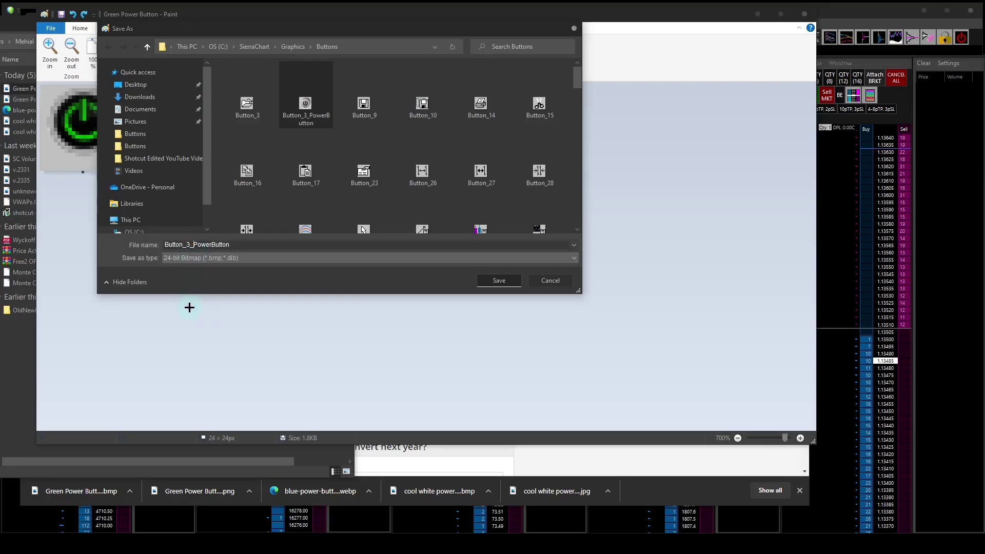
{"action": "type", "text": "Green"}
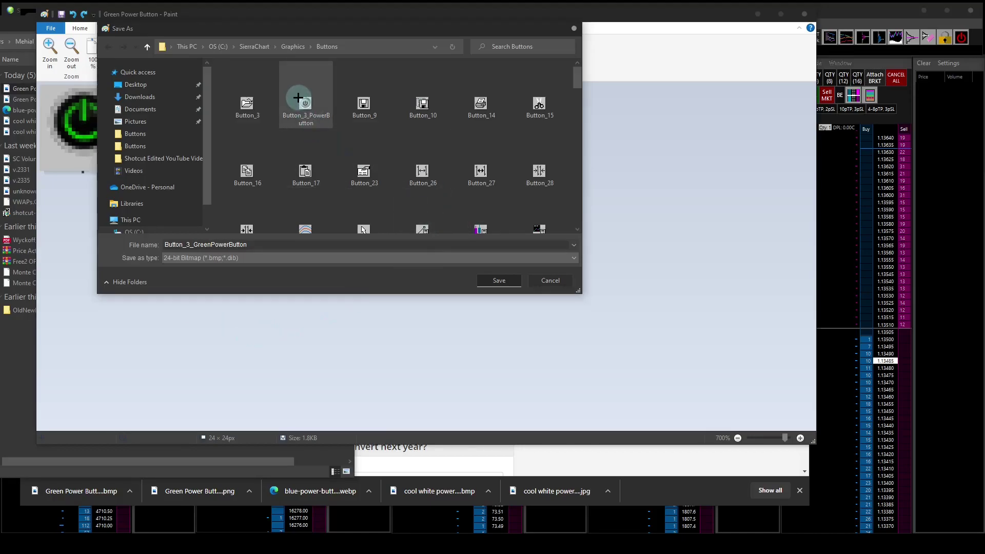
{"action": "left_click", "coordinate": [501, 280]}
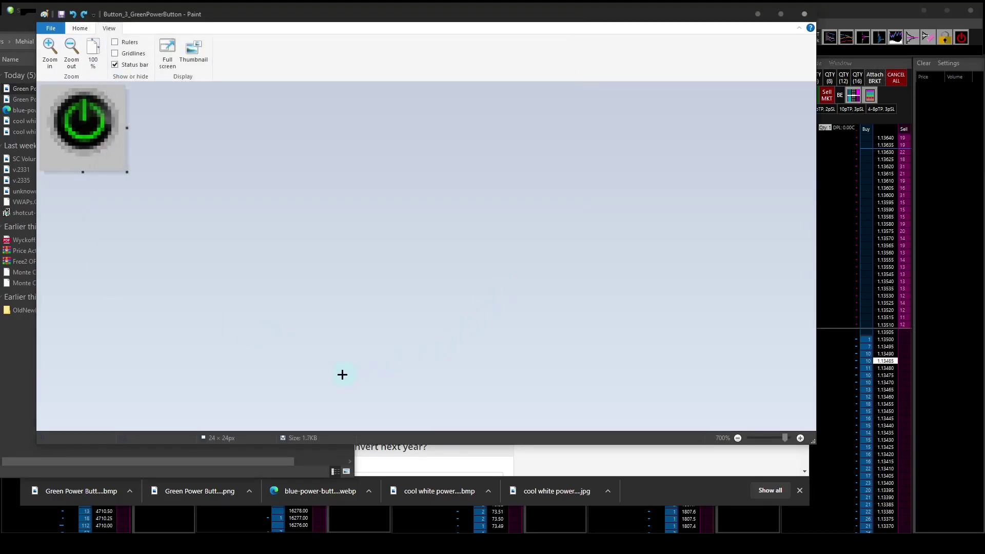
Close Paint and the Chrome browser to reveal Sierra Chart.
{"action": "left_click_drag", "start_coordinate": [560, 20], "coordinate": [548, 53]}
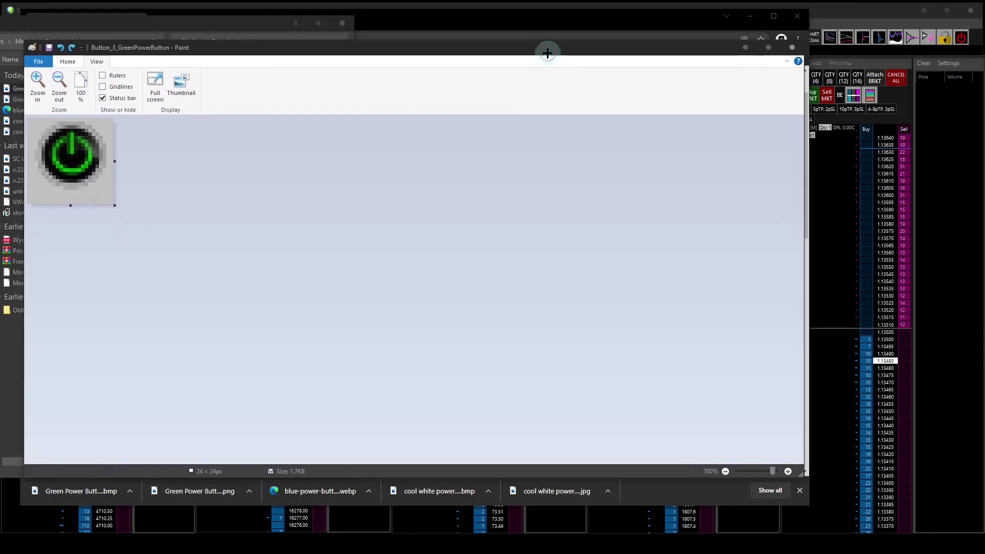
{"action": "left_click", "coordinate": [793, 47]}
{"action": "left_click", "coordinate": [352, 49]}
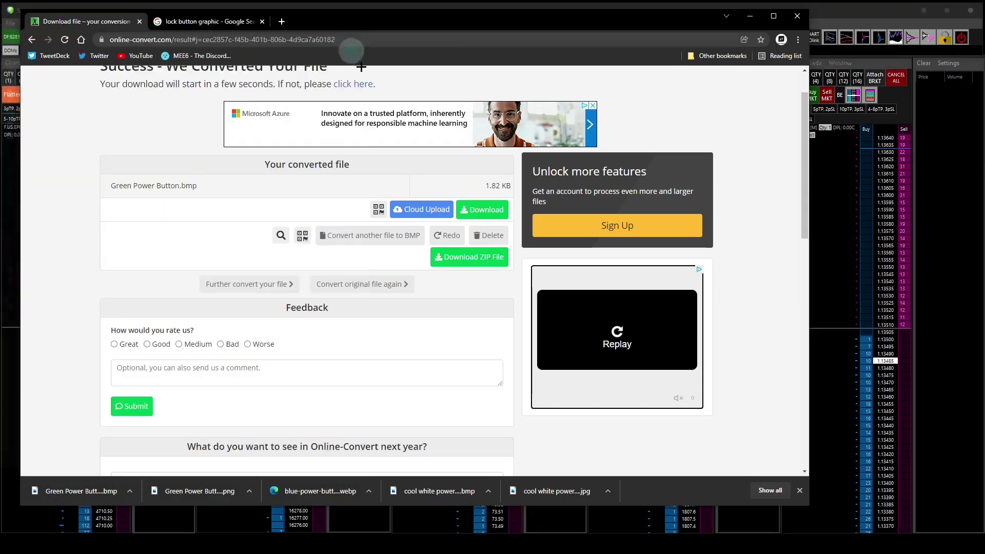
{"action": "left_click", "coordinate": [798, 16]}
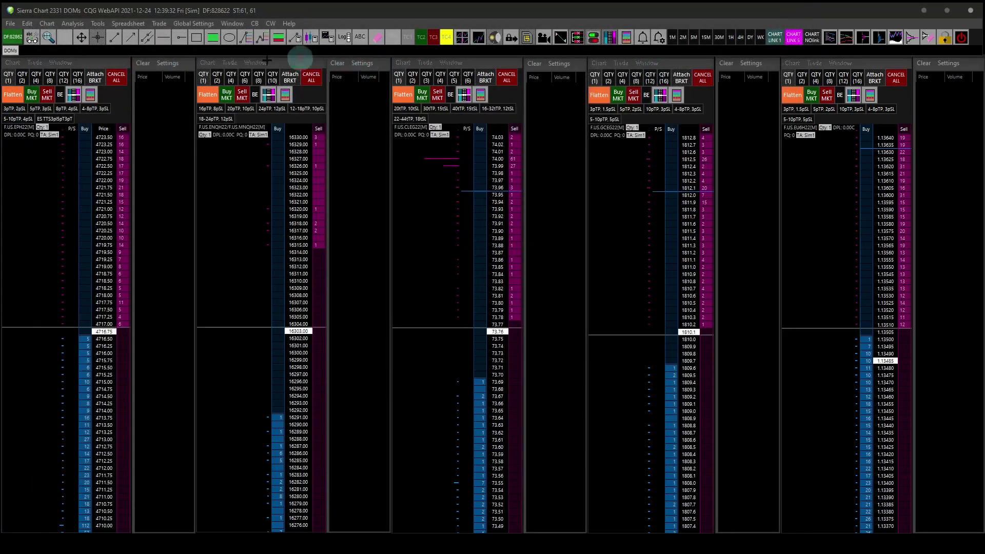
Open Customize Control Bar 4 and select the Exit Sierra Chart command in the Selected list.
{"action": "right_click", "coordinate": [958, 42]}
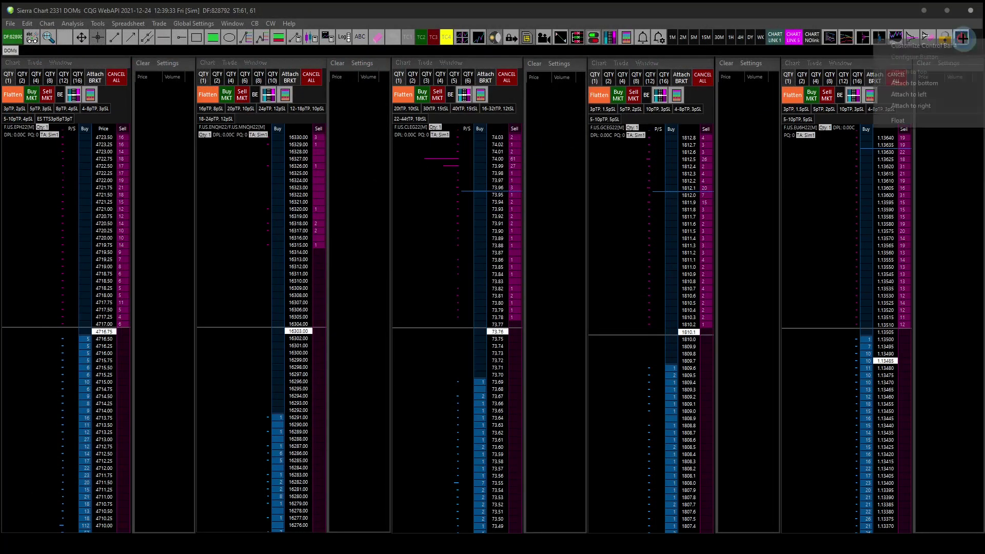
{"action": "left_click", "coordinate": [931, 45]}
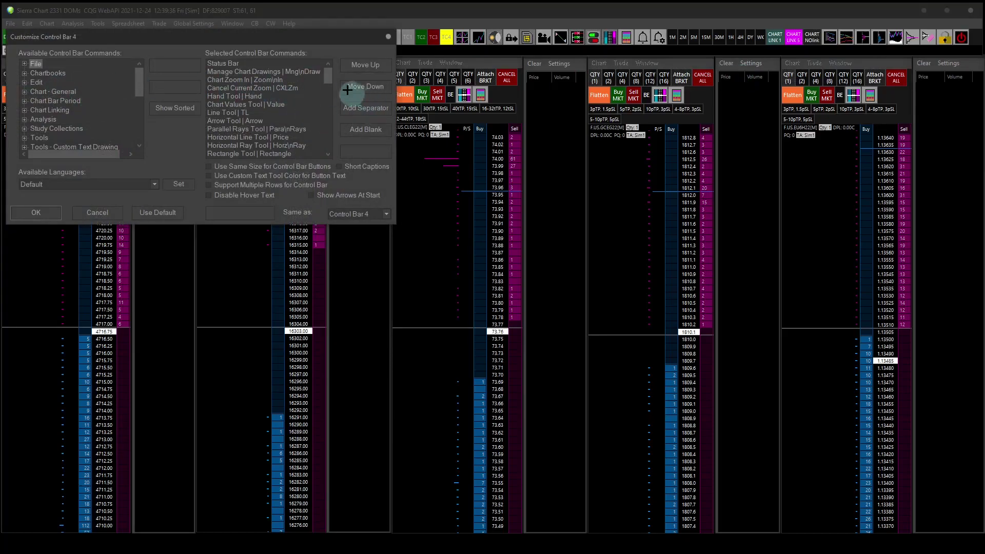
{"action": "left_click_drag", "start_coordinate": [328, 75], "coordinate": [326, 161]}
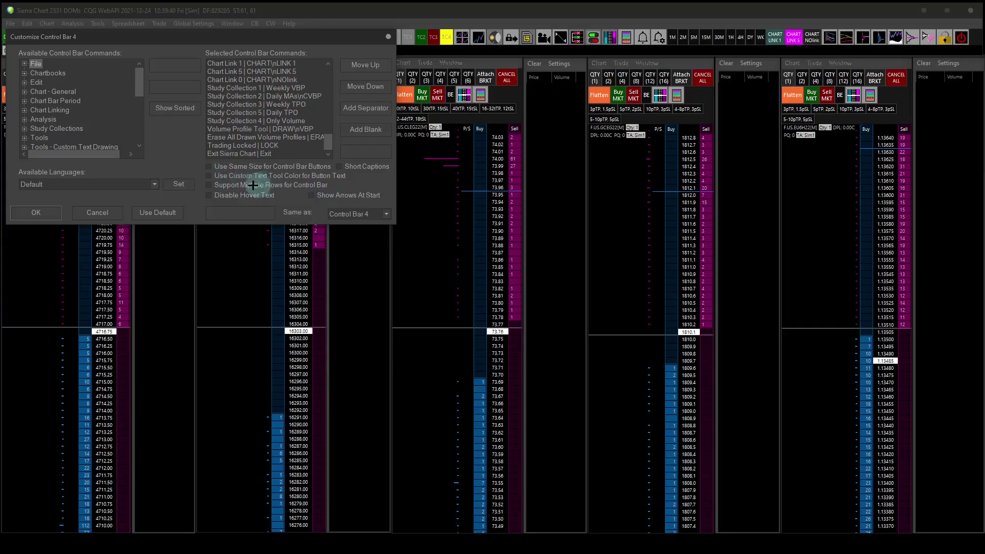
{"action": "left_click", "coordinate": [230, 154]}
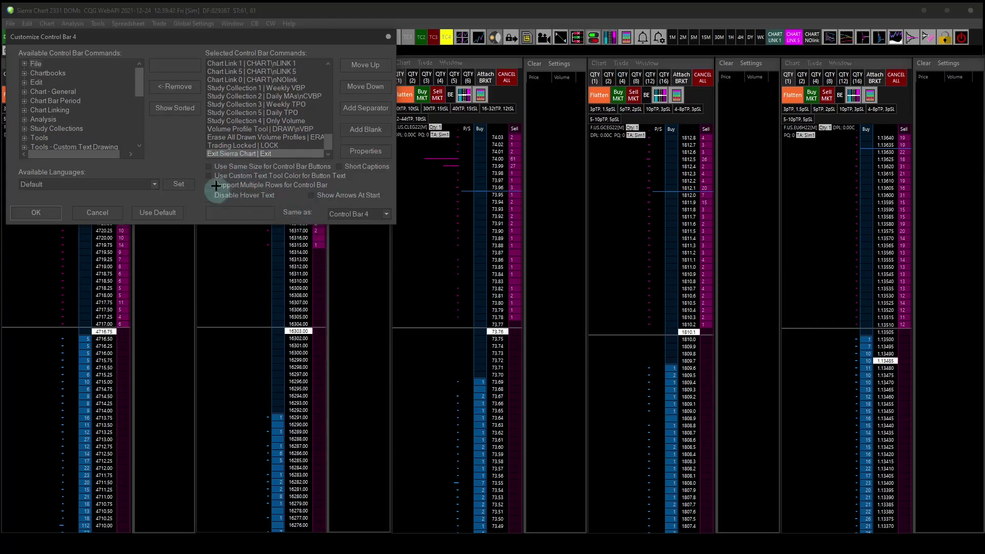
Set the Exit Sierra Chart button's image to Button_3_GreenPowerButton.bmp and apply the control bar changes.
{"action": "left_click", "coordinate": [360, 157]}
{"action": "left_click", "coordinate": [85, 144]}
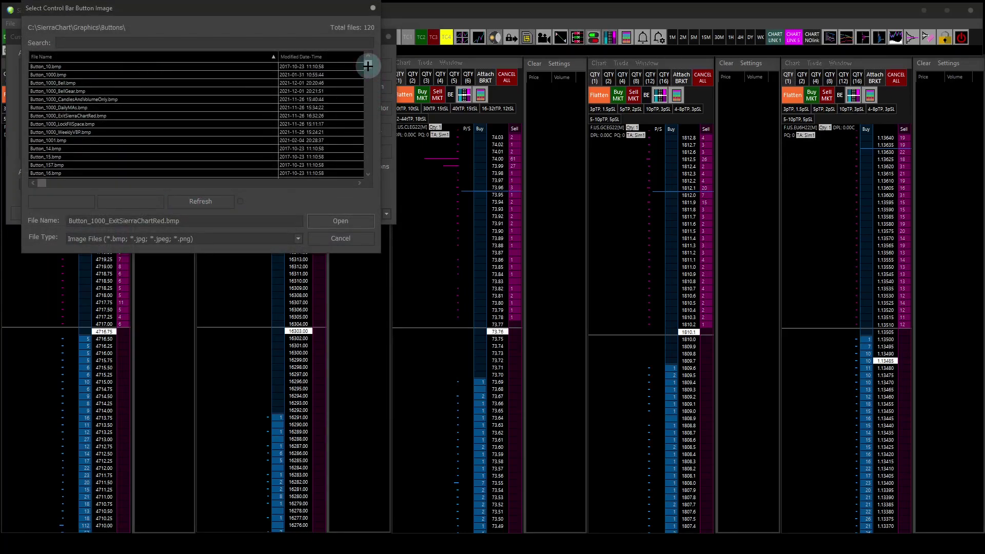
{"action": "left_click_drag", "start_coordinate": [367, 66], "coordinate": [369, 121]}
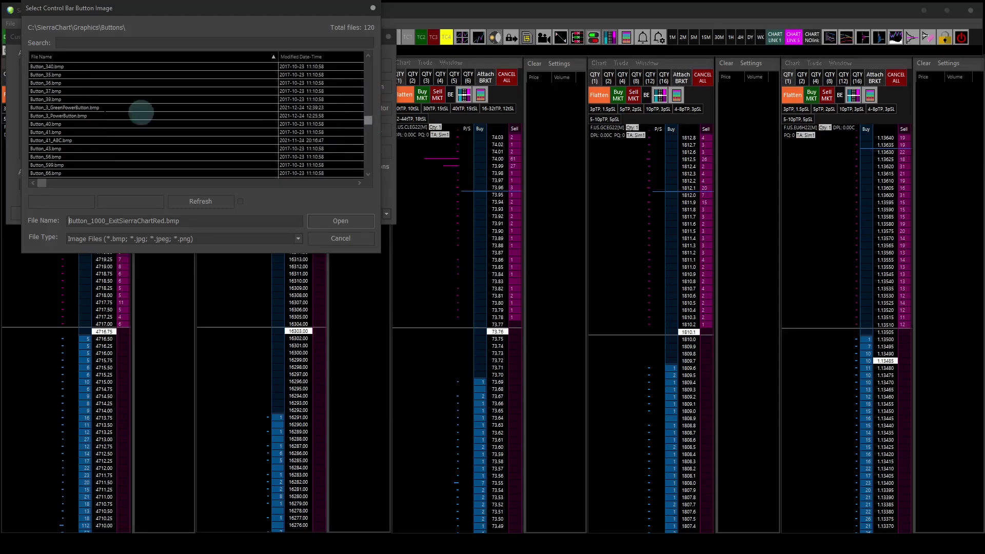
{"action": "left_click", "coordinate": [82, 108]}
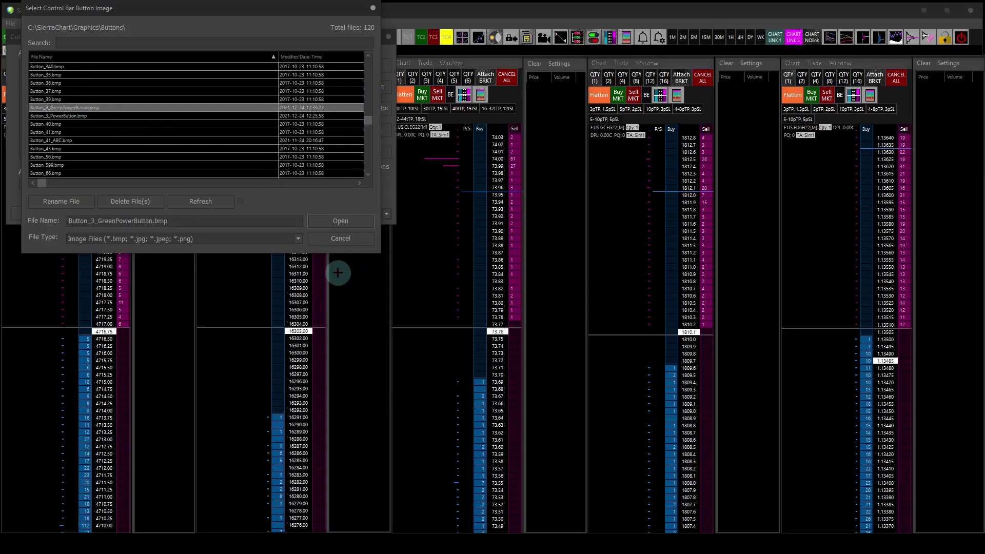
{"action": "left_click", "coordinate": [341, 220]}
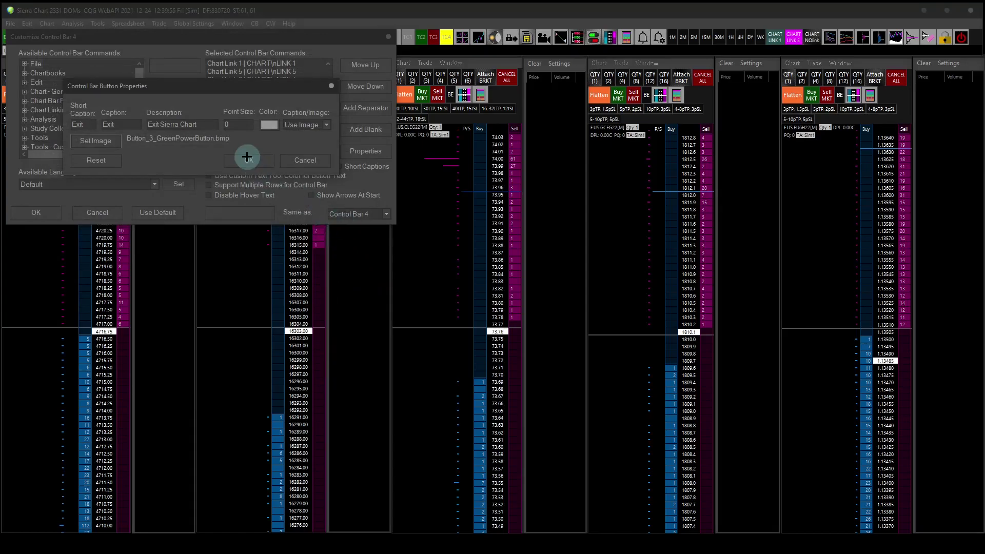
{"action": "left_click", "coordinate": [32, 213]}
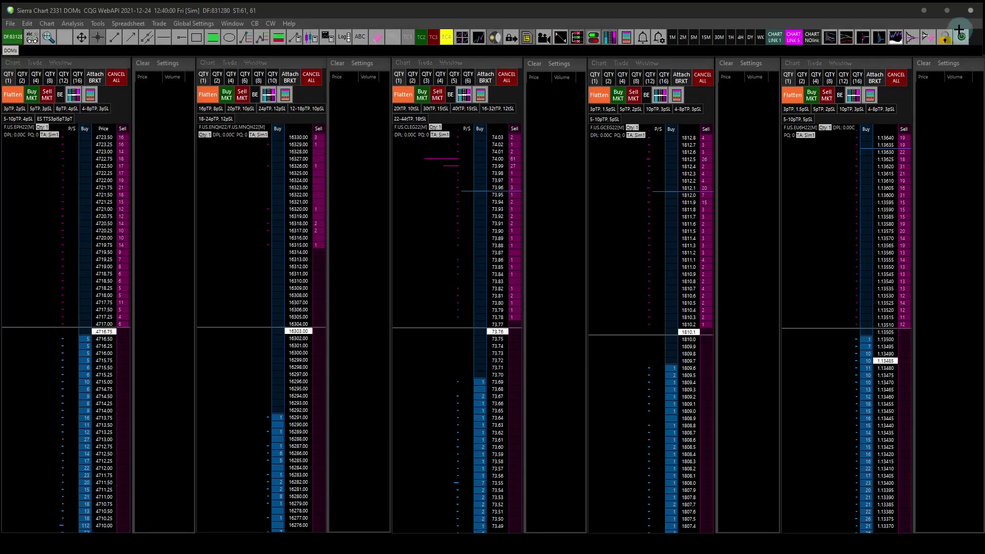